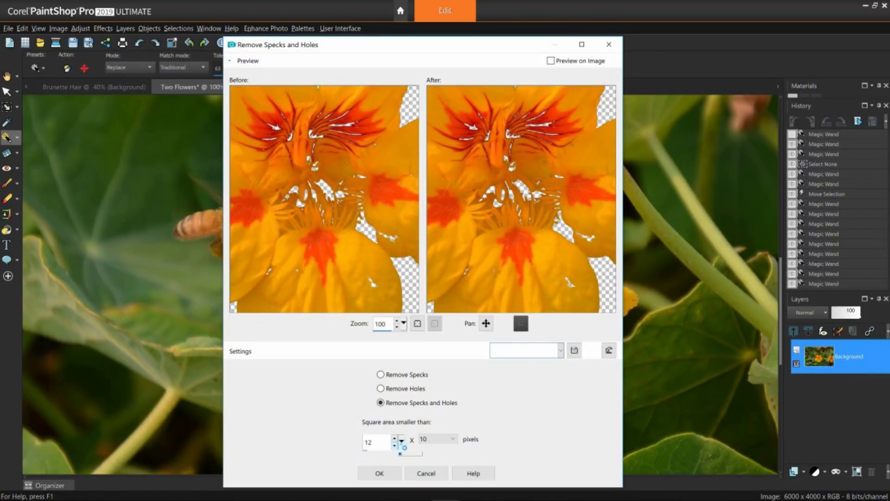
# Preview Remove Specks and Holes with the square area set to 100 × 100 pixels
pyautogui.moveTo(404, 447); pyautogui.dragTo(422, 453)
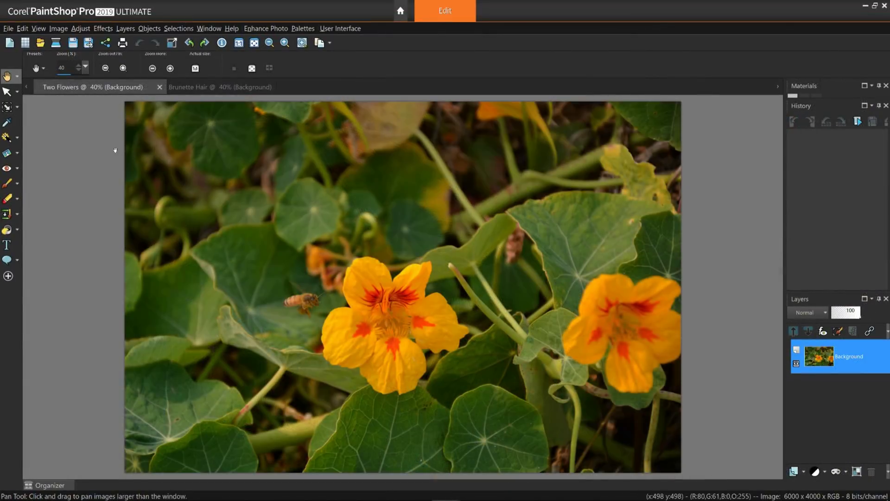
# Magic Wand the whole Two Flowers photo with Match mode None, then Select None
pyautogui.click(17, 138)
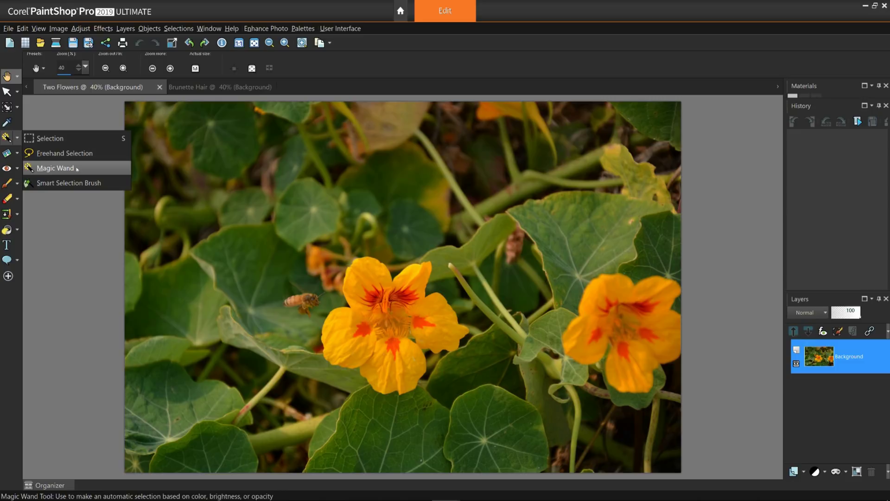
pyautogui.click(77, 169)
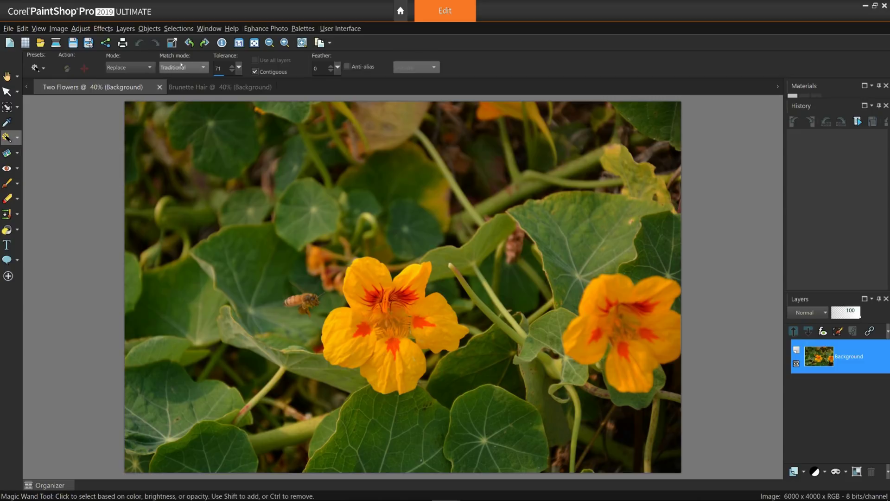
pyautogui.click(204, 67)
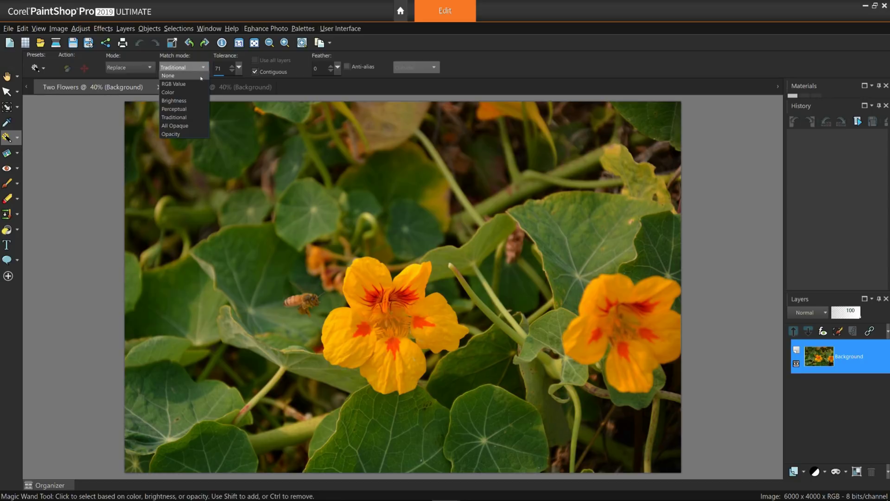
pyautogui.click(201, 78)
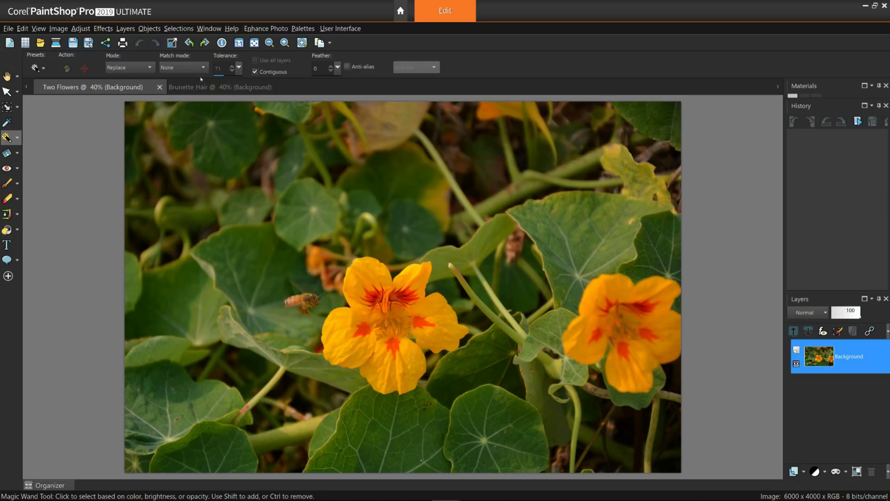
pyautogui.click(180, 210)
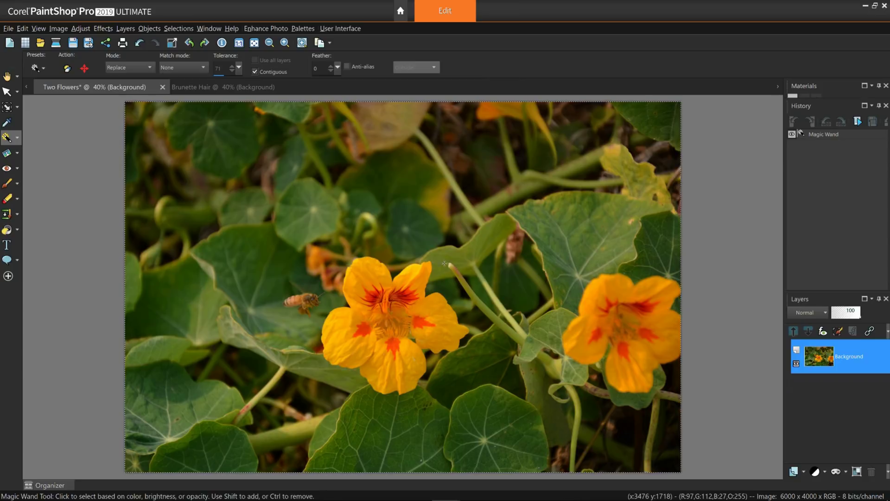
pyautogui.click(182, 28)
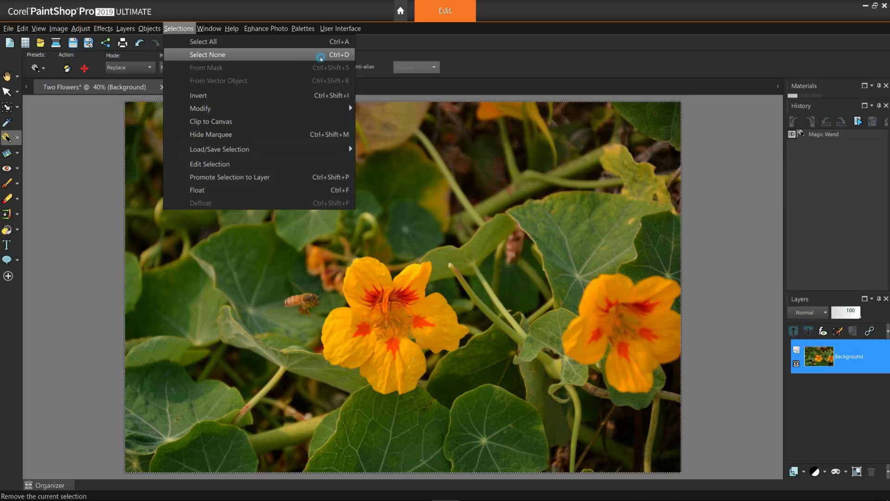
pyautogui.click(319, 55)
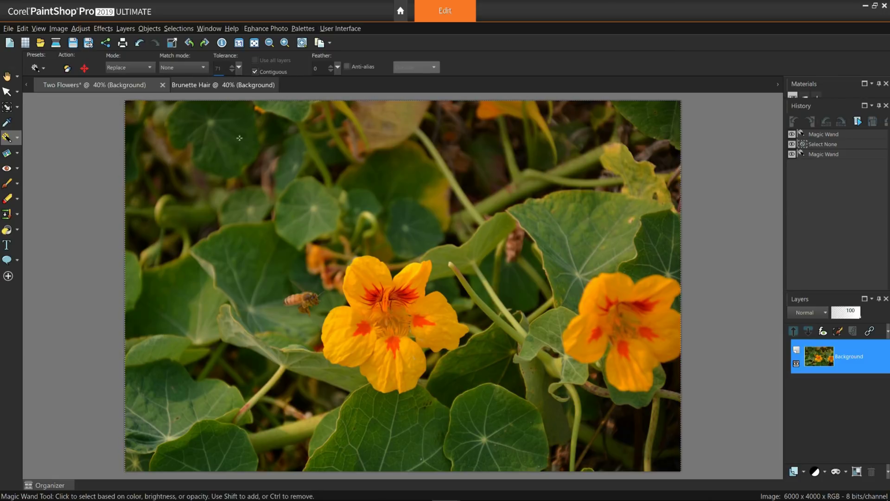
pyautogui.scroll(1, 376, 332)
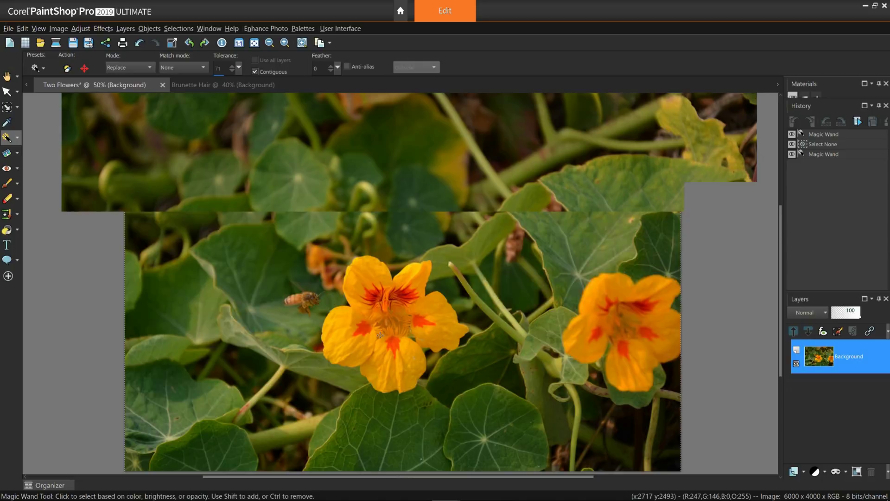
pyautogui.scroll(1, 379, 338)
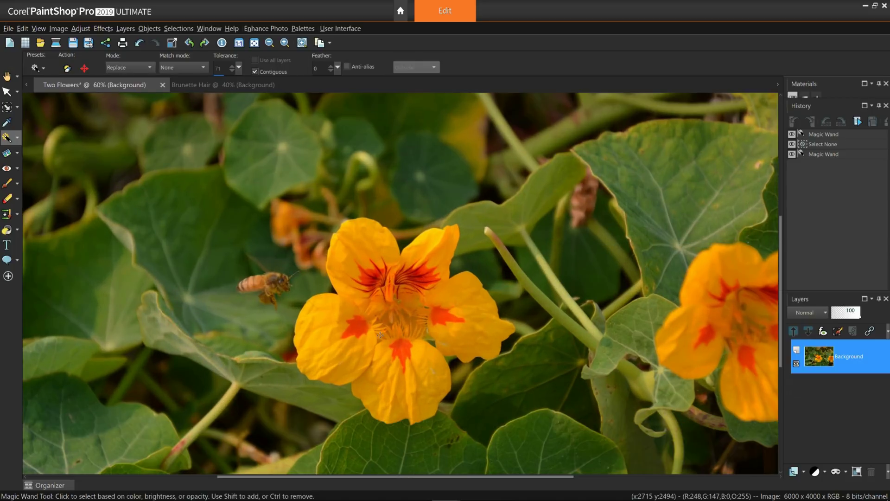
pyautogui.scroll(1, 380, 335)
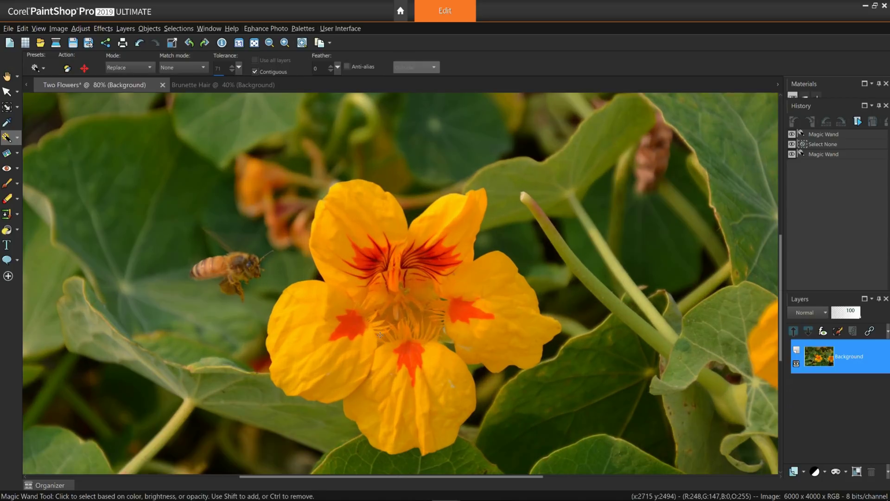
# Select the left flower's petals with RGB Value matching at tolerance 22, then deselect
pyautogui.moveTo(380, 335); pyautogui.dragTo(373, 295)
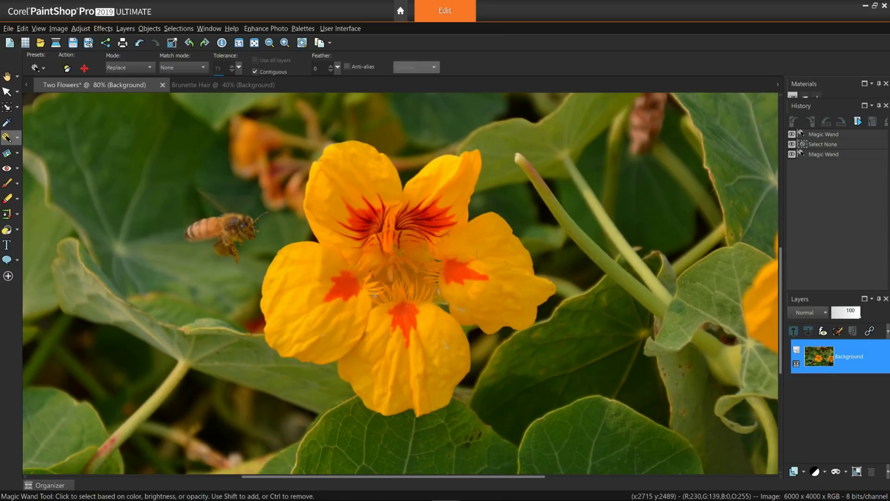
pyautogui.scroll(1, 374, 296)
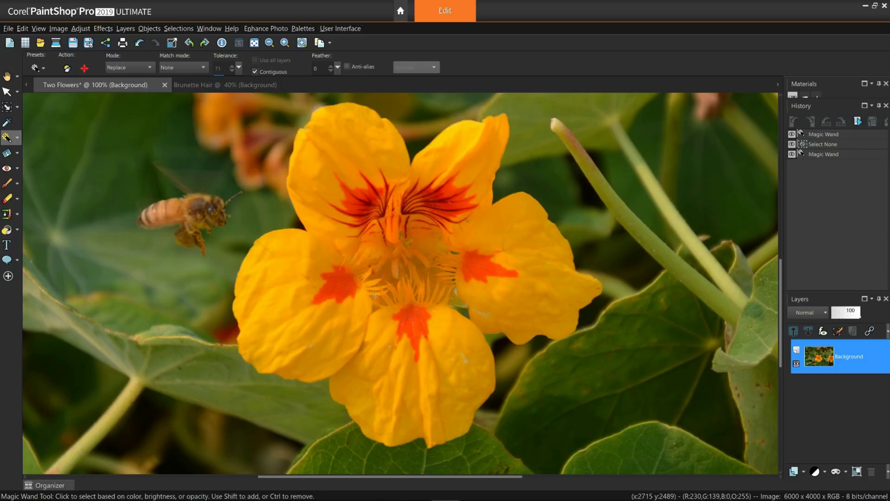
pyautogui.click(204, 68)
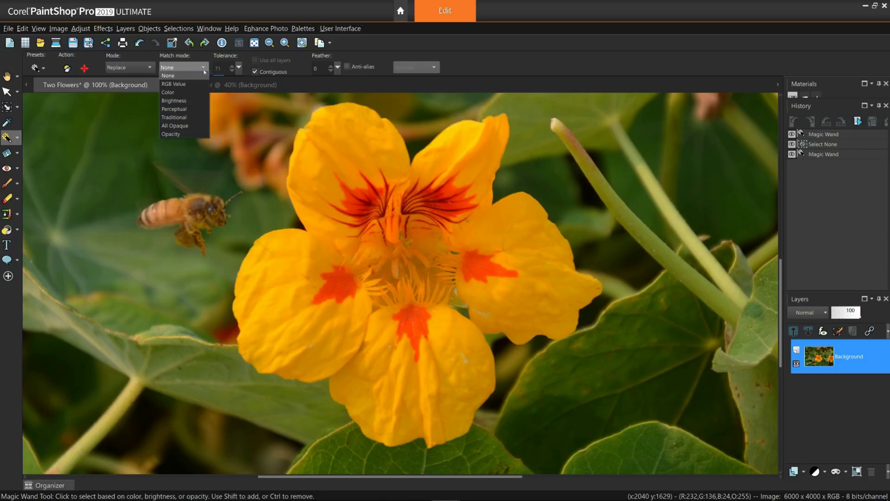
pyautogui.click(184, 83)
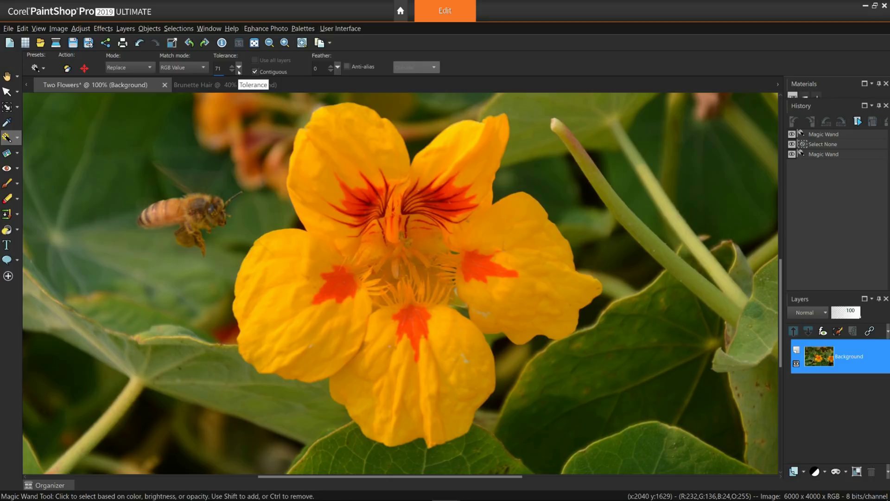
pyautogui.moveTo(239, 68); pyautogui.dragTo(232, 69)
pyautogui.click(280, 301)
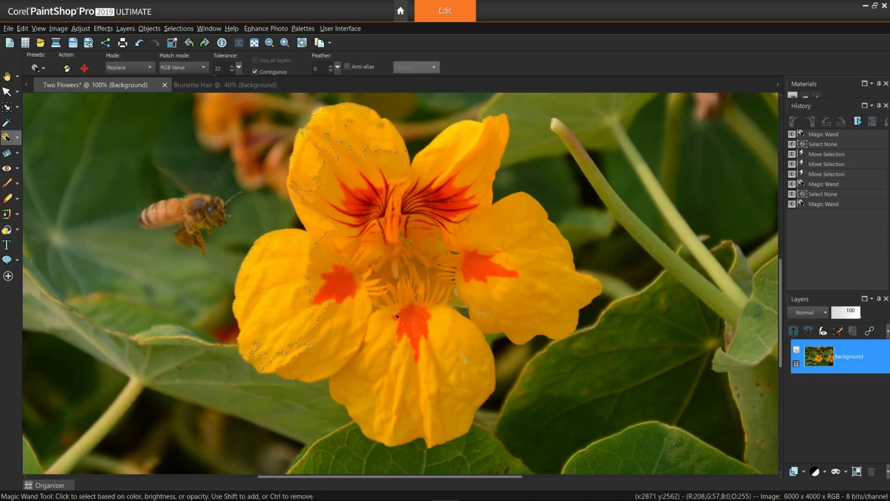
pyautogui.hotkey('ctrl', 'd')
# Reselect the whole left flower at tolerance 73, then clear the selection
pyautogui.moveTo(238, 67); pyautogui.dragTo(245, 71)
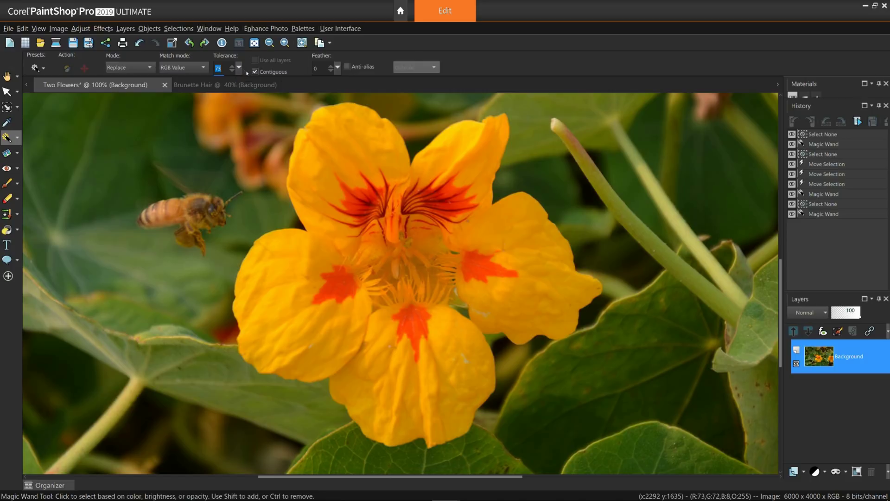
pyautogui.click(288, 297)
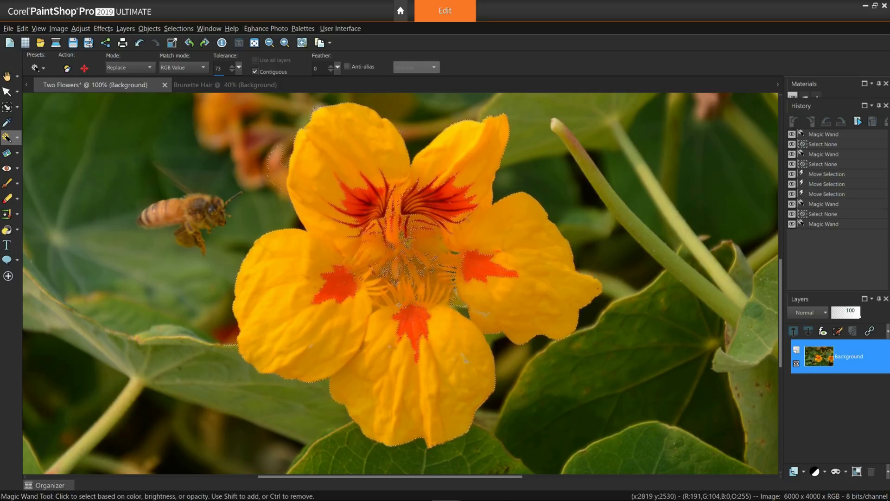
pyautogui.hotkey('ctrl', 'd')
pyautogui.click(183, 68)
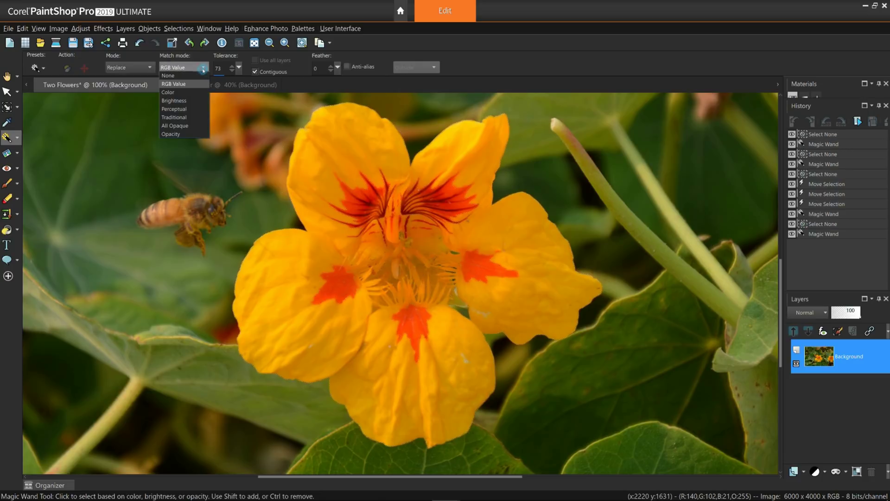
# Select the left flower by Color matching, reselecting at tolerance 20 for petals only, then deselect
pyautogui.click(196, 92)
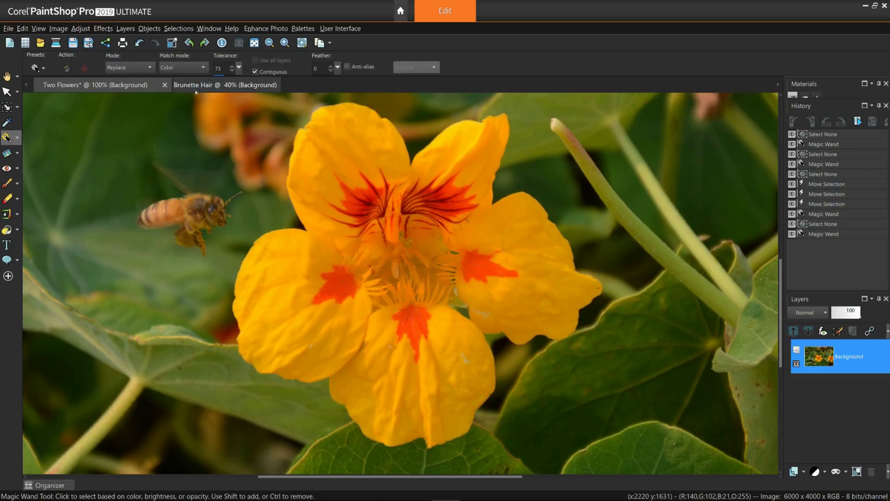
pyautogui.click(269, 276)
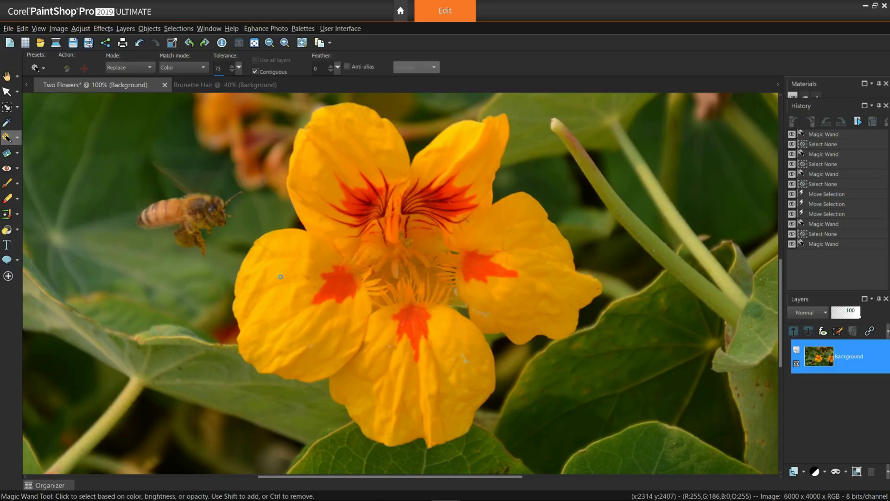
pyautogui.click(280, 276)
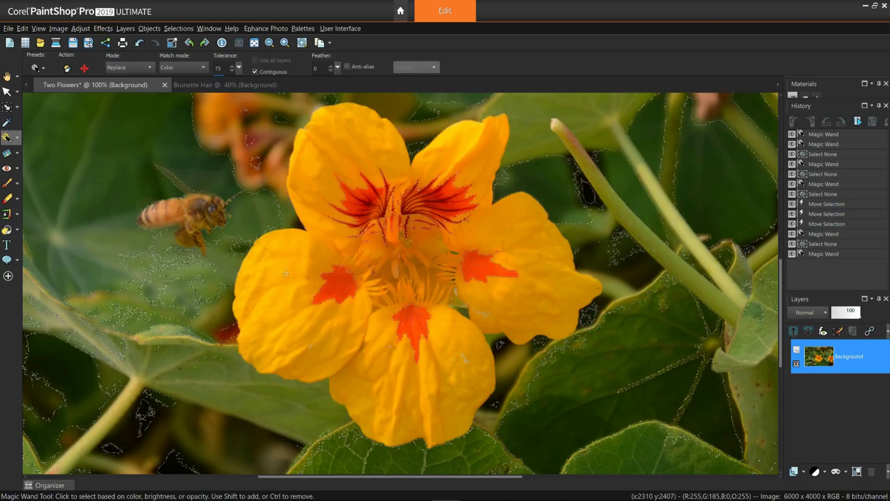
pyautogui.click(344, 268)
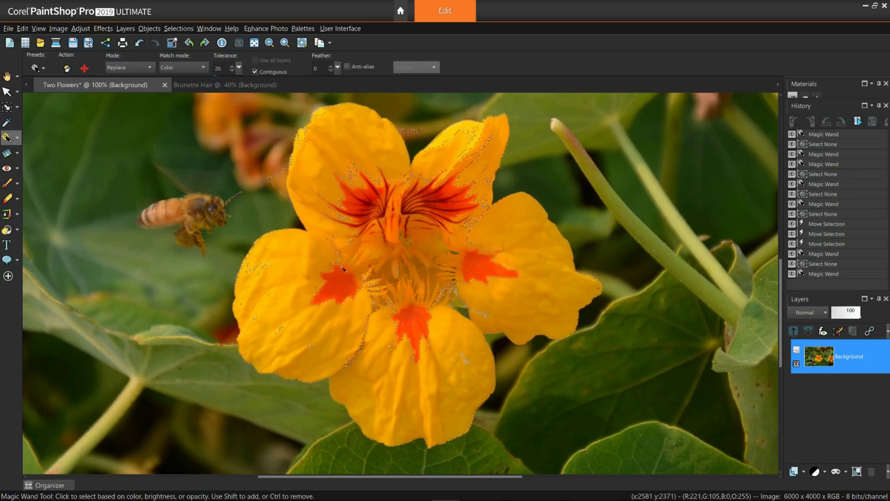
pyautogui.hotkey('ctrl', 'd')
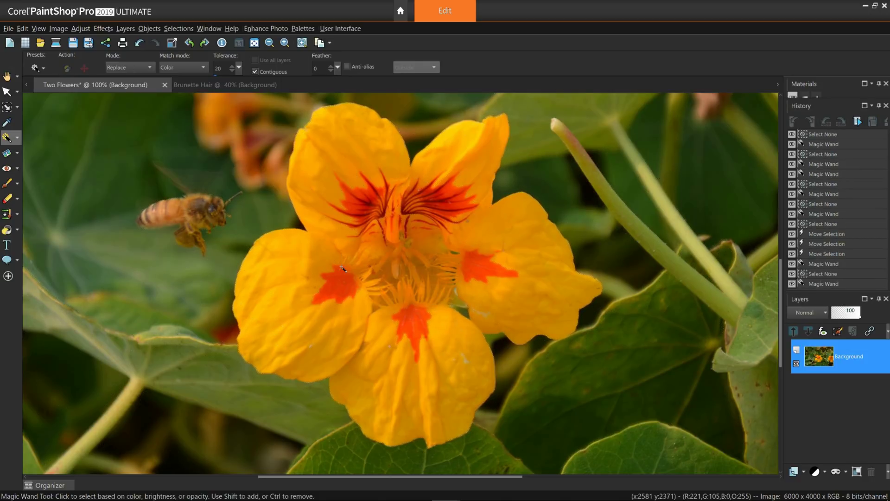
# Select the flower and surrounding leaves with Brightness matching at tolerance 69, then deselect
pyautogui.click(182, 68)
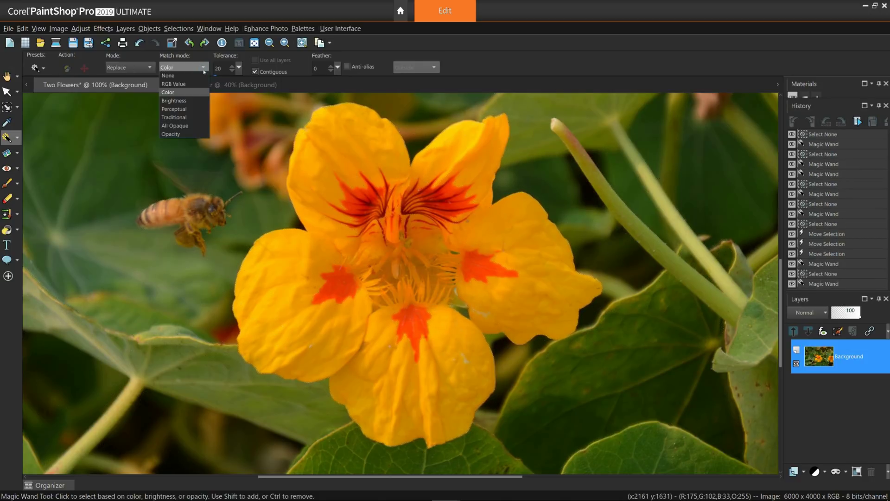
pyautogui.click(190, 100)
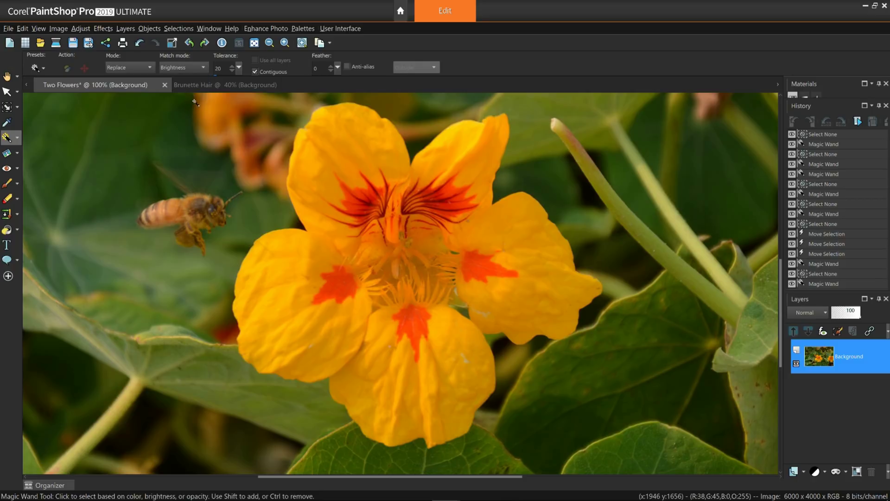
pyautogui.click(280, 279)
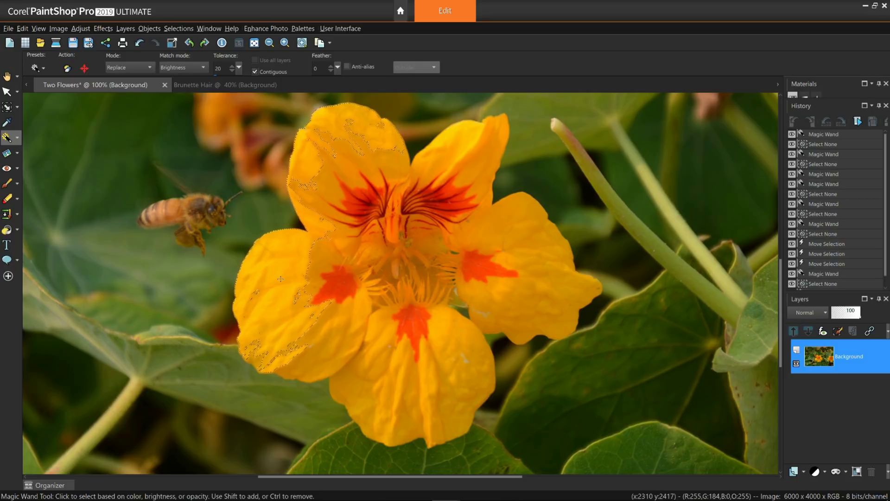
pyautogui.moveTo(238, 68); pyautogui.dragTo(243, 79)
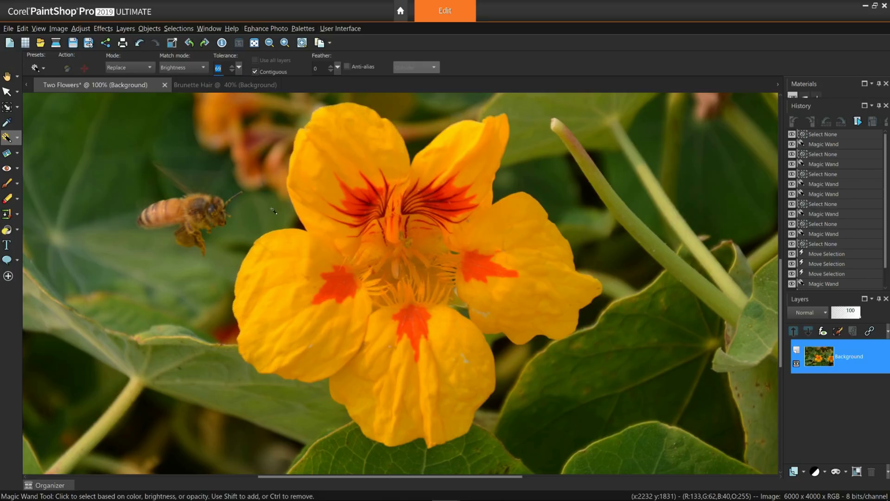
pyautogui.click(282, 267)
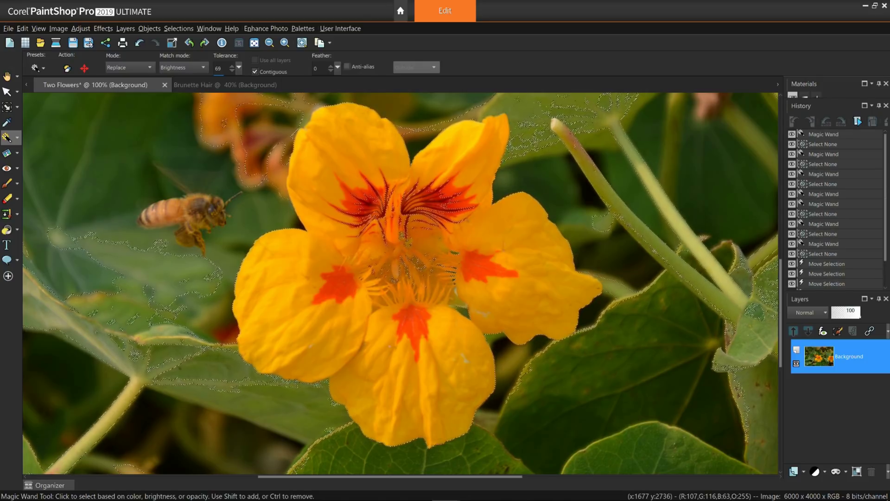
pyautogui.hotkey('ctrl', 'd')
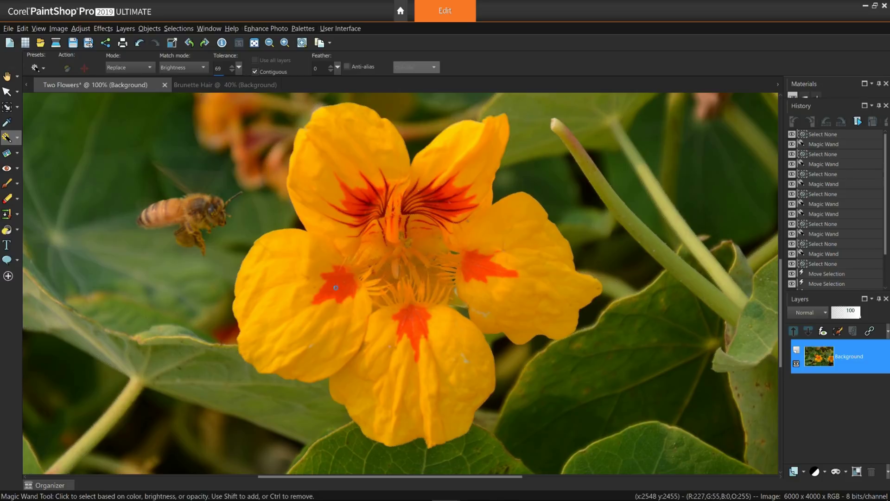
# Undo back to the leaf selection, Shift-add another leaf area, then deselect everything
pyautogui.hotkey('ctrl', 'z')
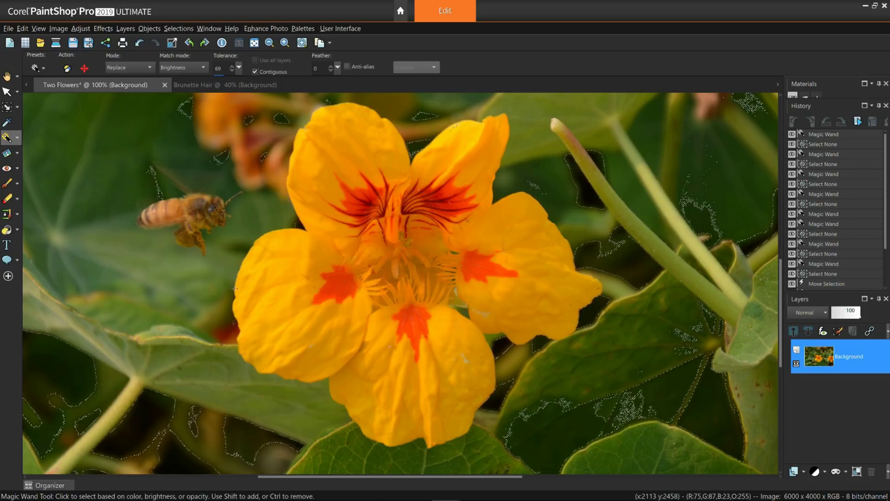
pyautogui.hotkey('ctrl', 'z')
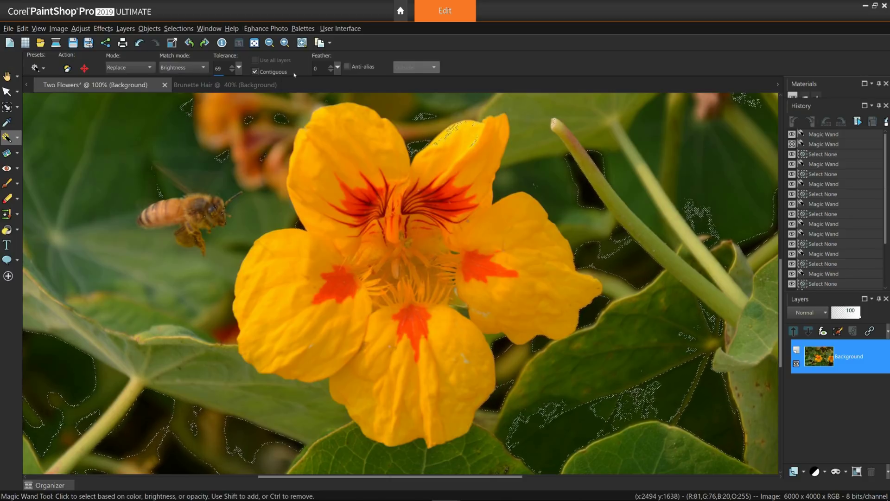
pyautogui.press('shift')
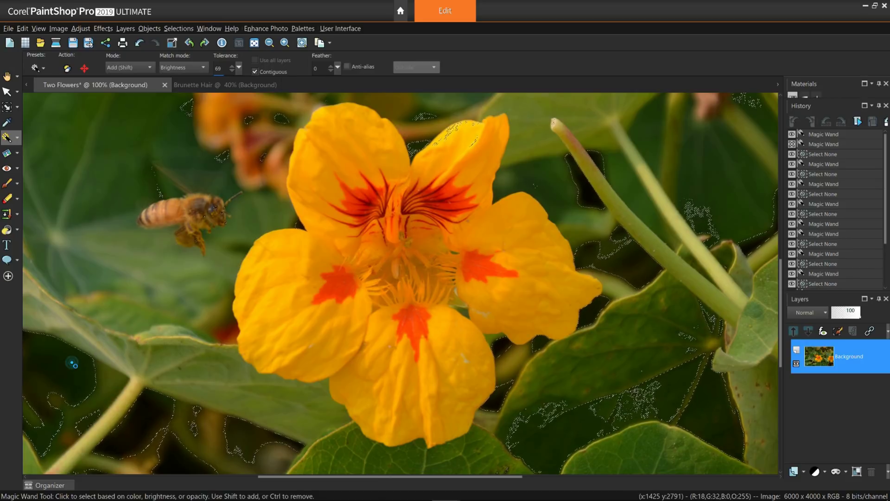
pyautogui.keyDown('shift'); pyautogui.click(73, 363); pyautogui.keyUp('shift')
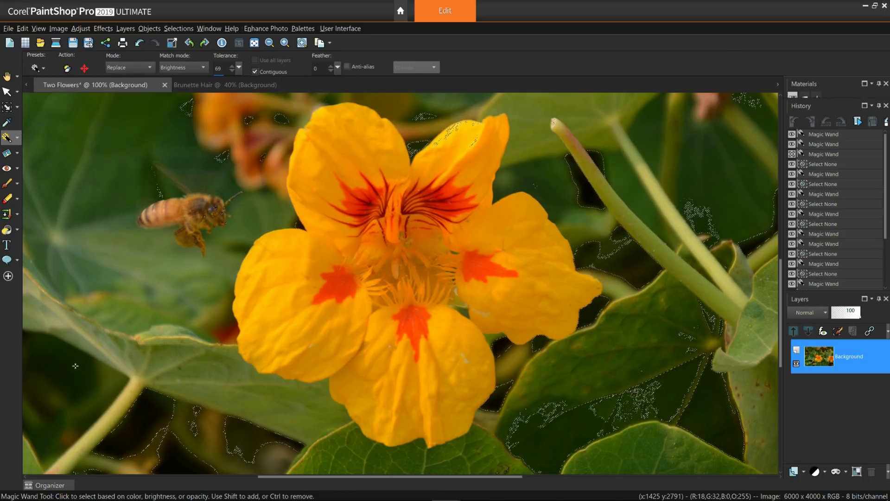
pyautogui.click(74, 364)
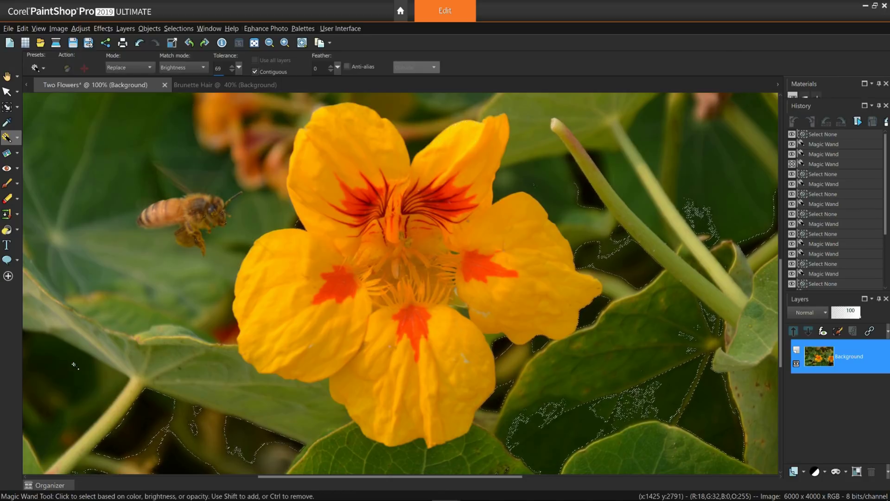
# Select the left and upper petals with Perceptual matching at lower tolerance, then deselect
pyautogui.click(202, 68)
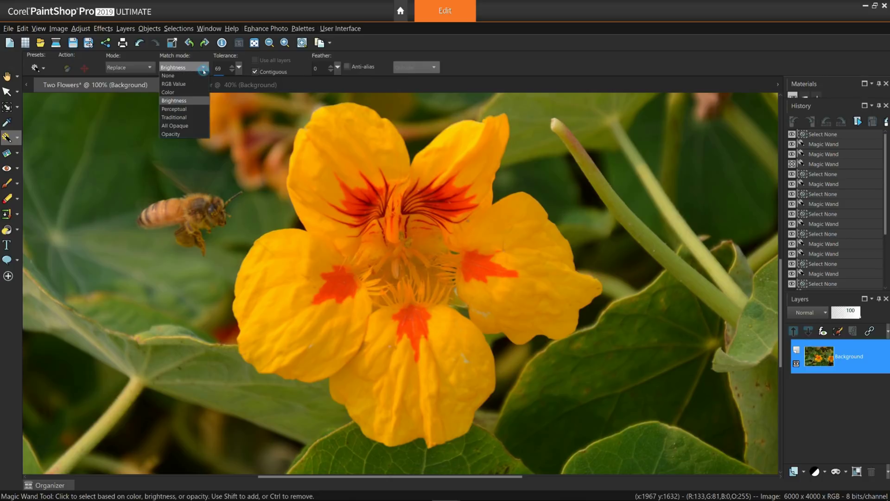
pyautogui.click(193, 109)
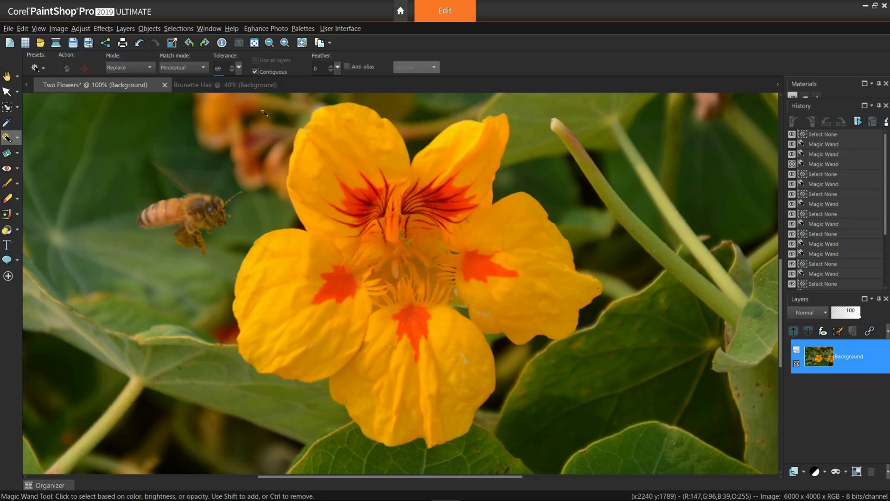
pyautogui.moveTo(239, 67); pyautogui.dragTo(235, 72)
pyautogui.click(282, 258)
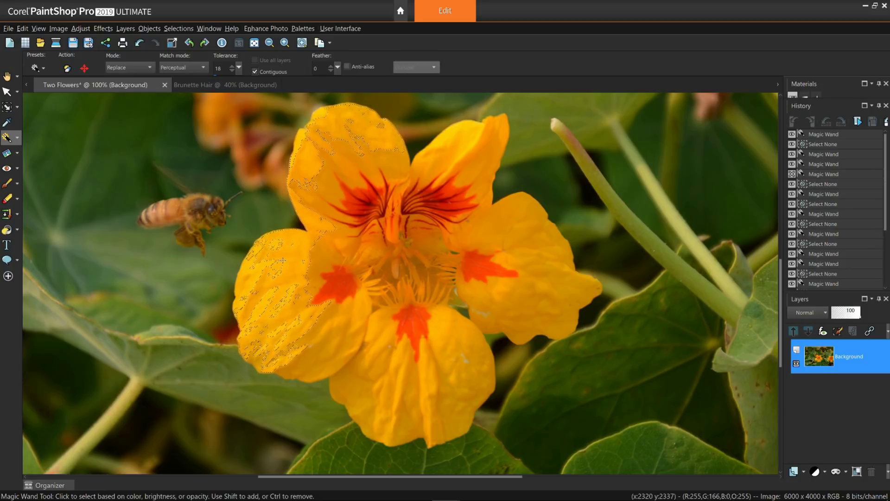
pyautogui.hotkey('ctrl', 'd')
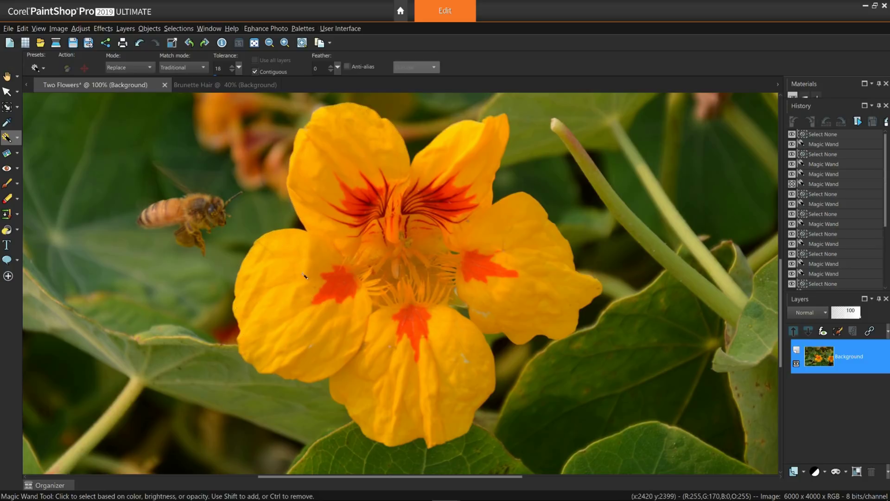
# Test Traditional matching with Ctrl-click subtractions, then select the whole flower at tolerance 67
pyautogui.click(294, 279)
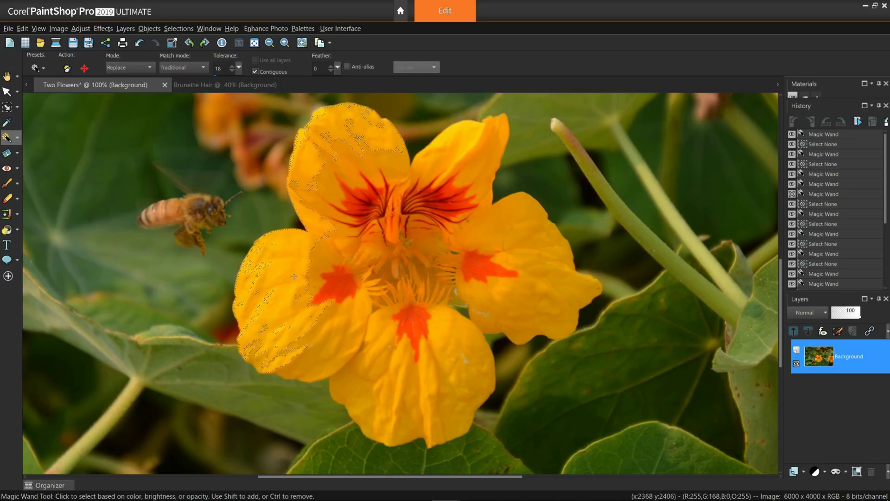
pyautogui.press('ctrl')
pyautogui.keyDown('ctrl'); pyautogui.click(294, 278); pyautogui.keyUp('ctrl')
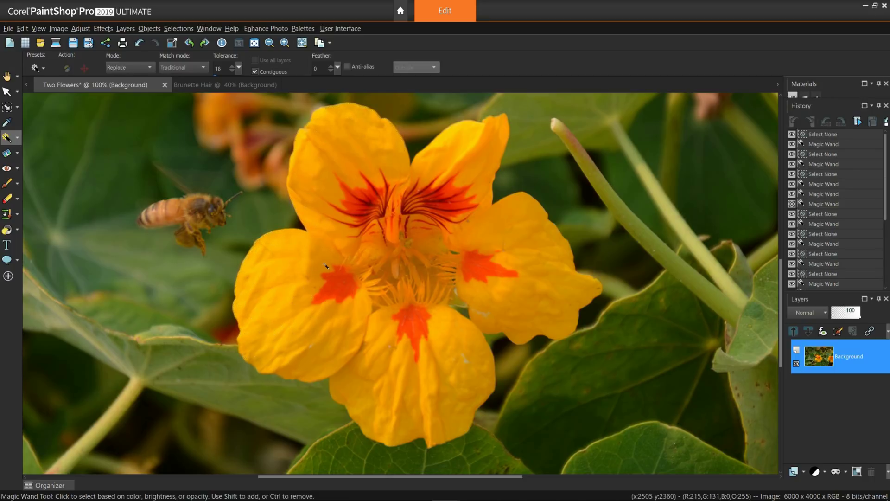
pyautogui.hotkey('ctrl', 'd')
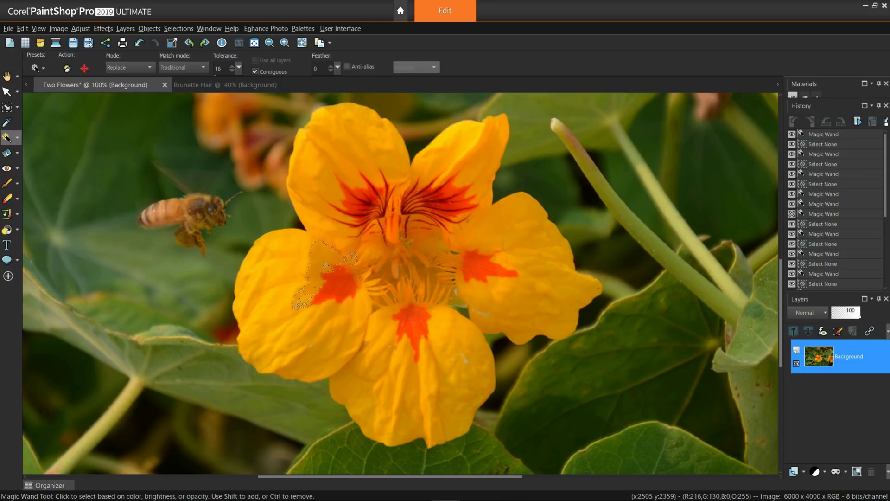
pyautogui.press('ctrl')
pyautogui.keyDown('ctrl'); pyautogui.click(326, 266); pyautogui.keyUp('ctrl')
pyautogui.moveTo(240, 70); pyautogui.dragTo(243, 73)
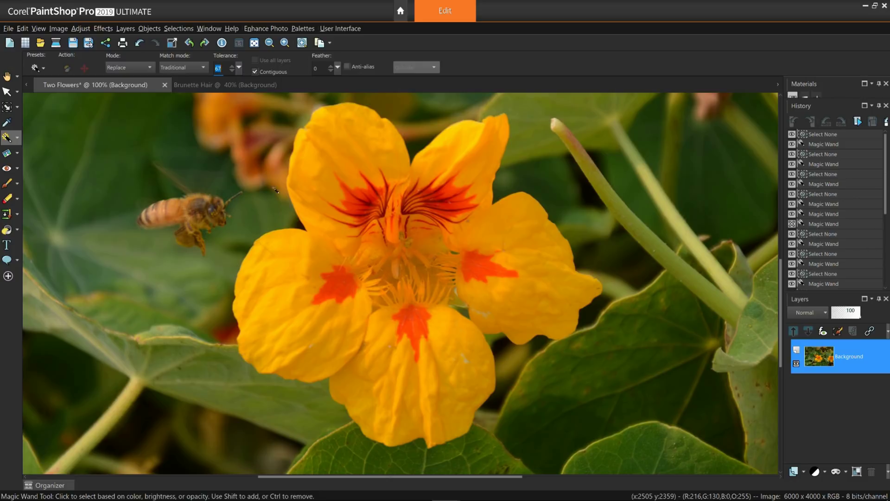
pyautogui.click(317, 266)
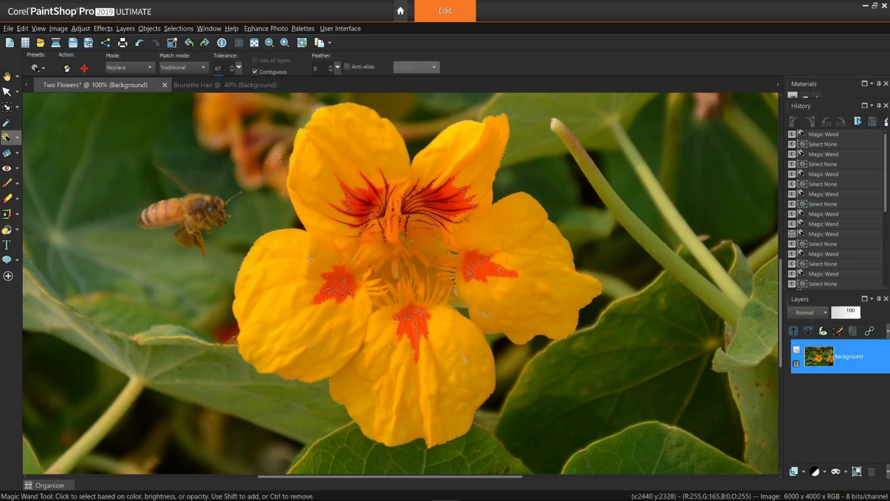
# Select every opaque pixel of the photo with All Opaque matching, testing a Ctrl-click subtraction
pyautogui.click(204, 68)
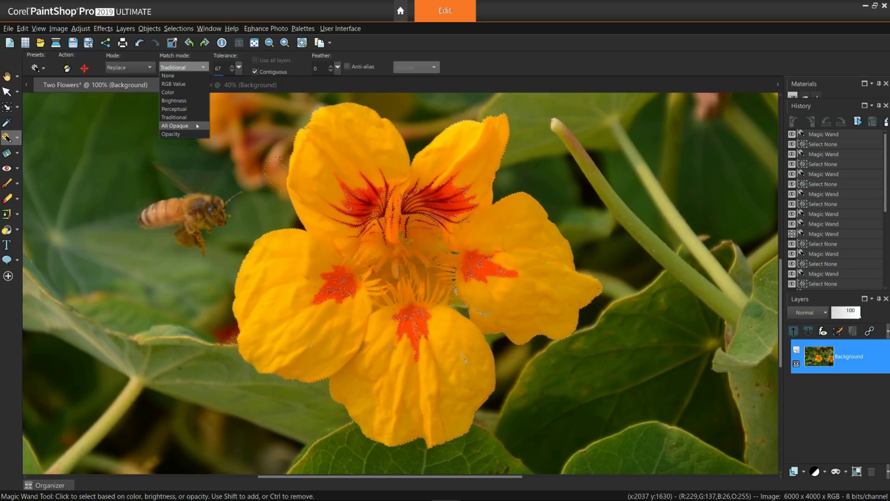
pyautogui.click(197, 126)
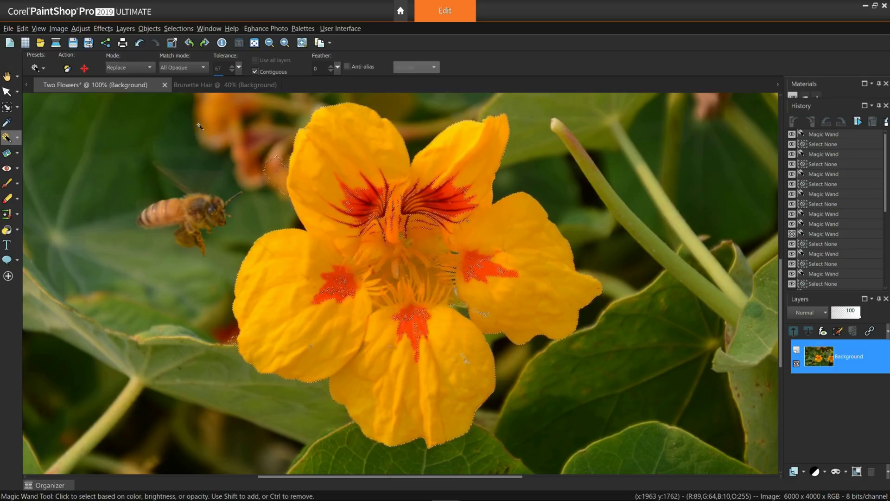
pyautogui.click(363, 228)
pyautogui.click(283, 248)
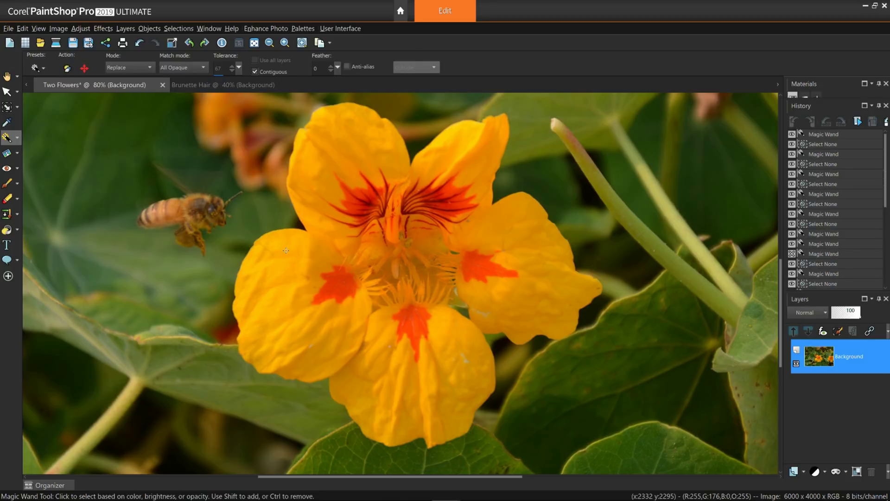
pyautogui.scroll(-2, 286, 251)
pyautogui.scroll(-1, 285, 250)
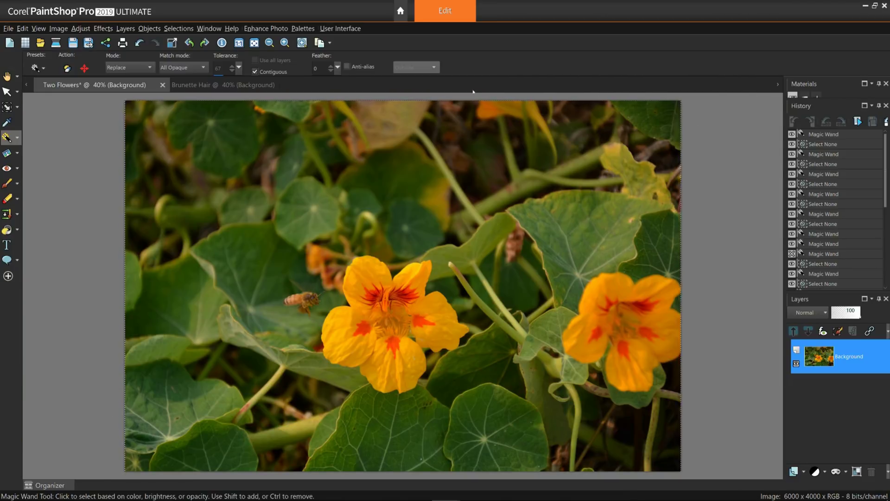
pyautogui.press('ctrl')
pyautogui.keyDown('ctrl'); pyautogui.click(476, 93); pyautogui.keyUp('ctrl')
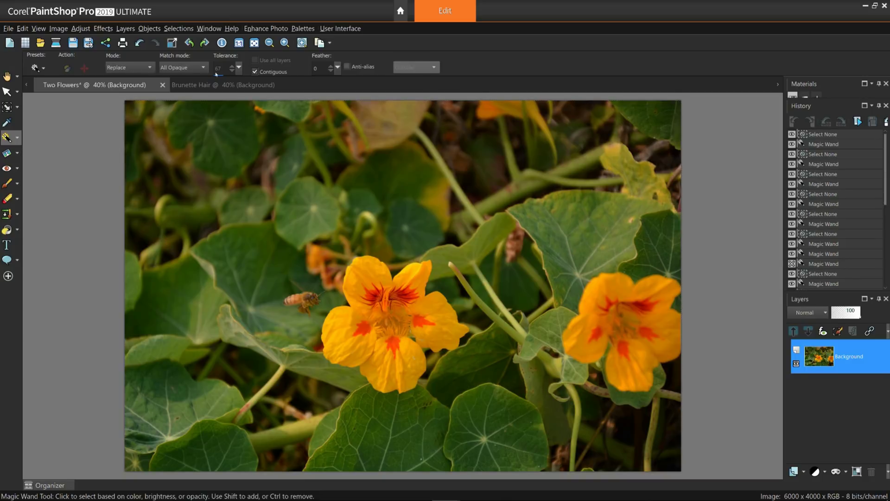
# Switch Match mode to Opacity and clear the selection
pyautogui.click(185, 67)
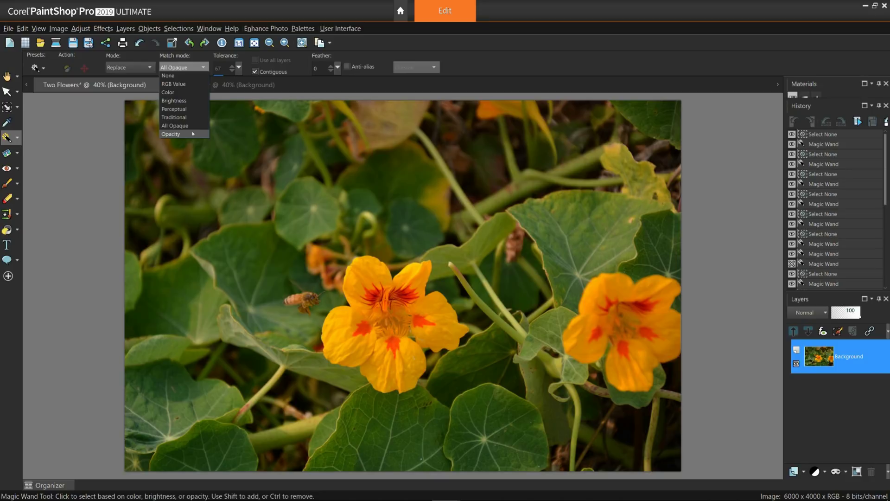
pyautogui.click(193, 133)
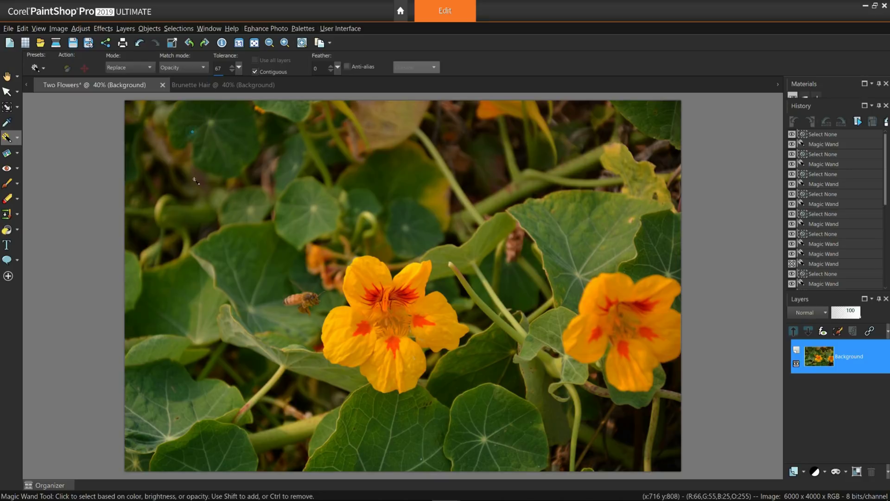
pyautogui.hotkey('ctrl', 'd')
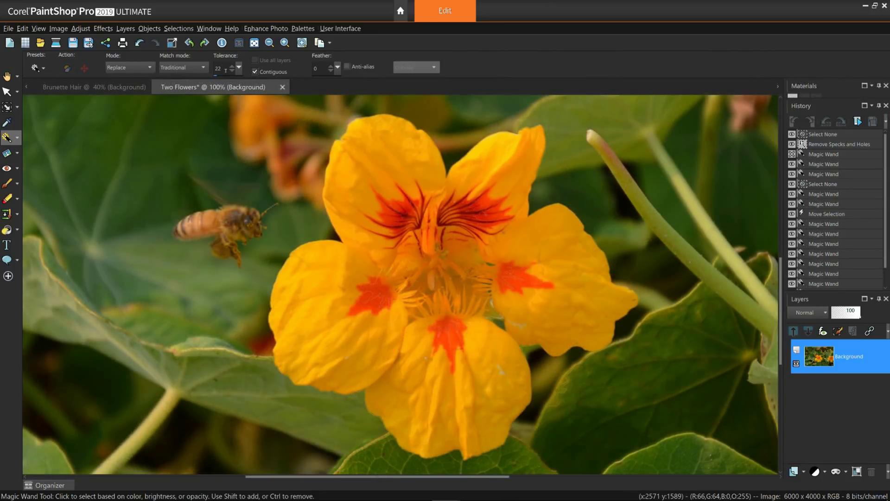
# Select the petals, subtract the left petals, then reselect the whole flower at tolerance 87
pyautogui.click(315, 269)
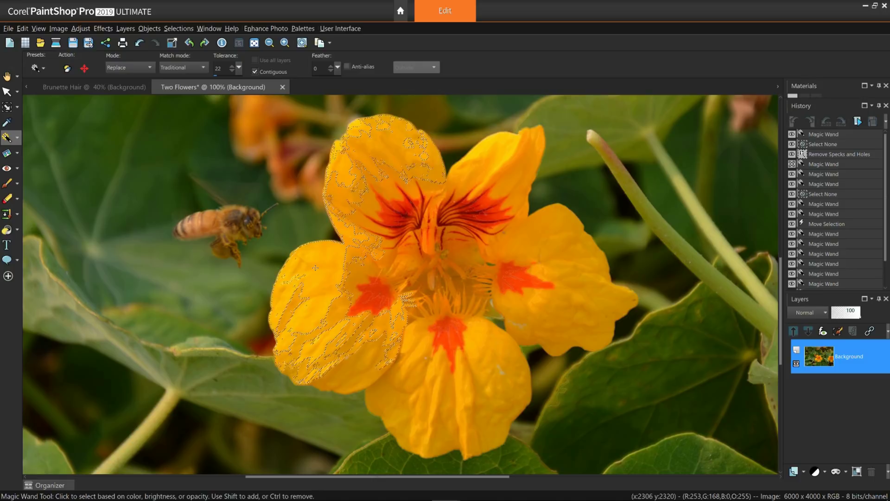
pyautogui.press('ctrl')
pyautogui.keyDown('ctrl'); pyautogui.click(327, 358); pyautogui.keyUp('ctrl')
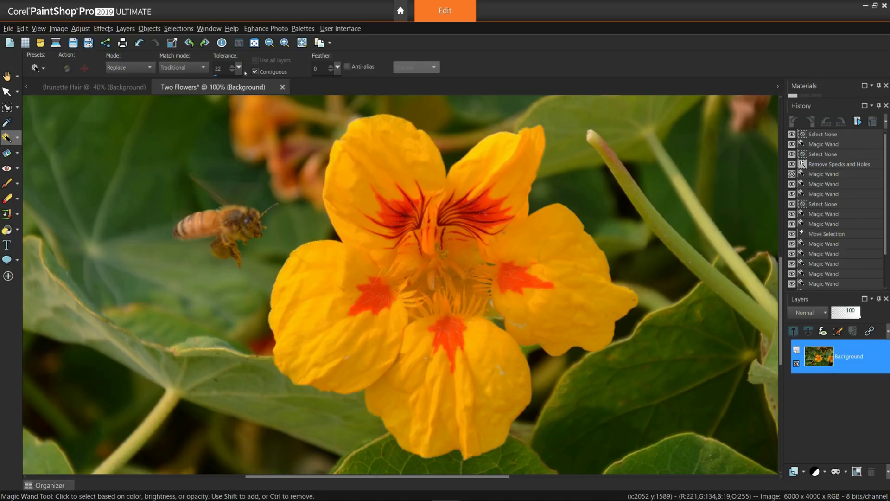
pyautogui.moveTo(243, 66); pyautogui.dragTo(241, 70)
pyautogui.click(319, 263)
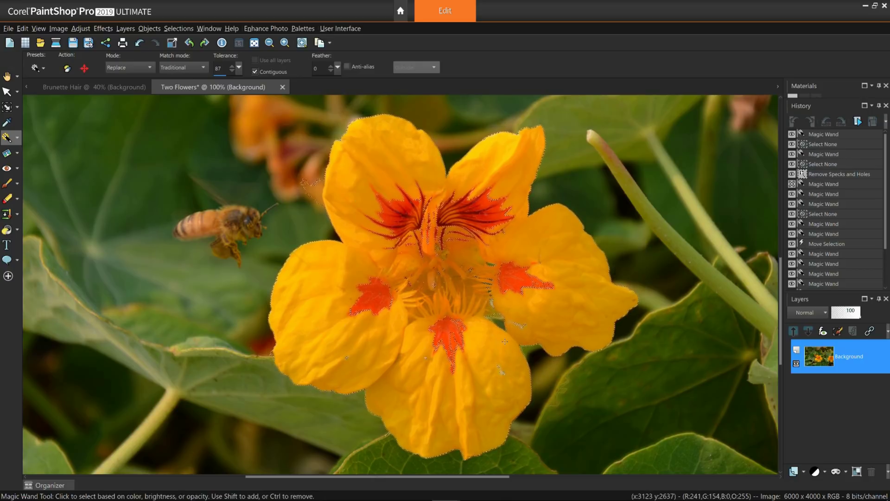
# Deselect, then reselect the flower with a 24-pixel feather
pyautogui.hotkey('ctrl', 'd')
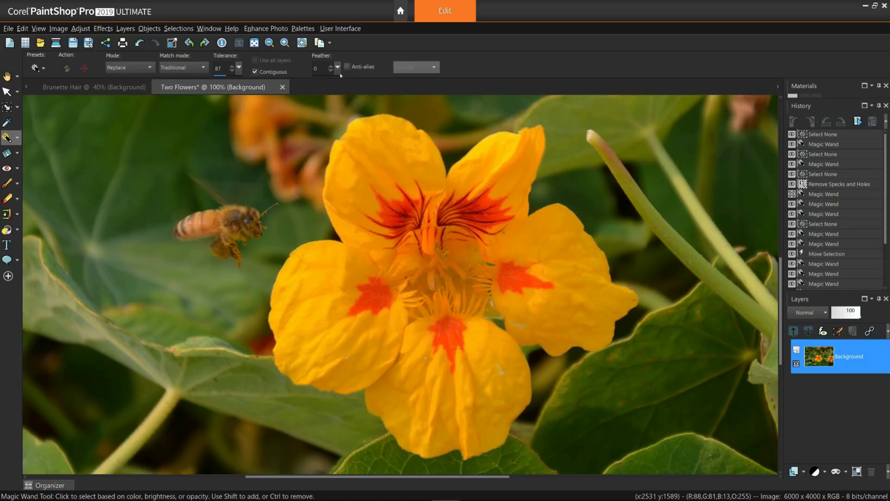
pyautogui.moveTo(338, 68); pyautogui.dragTo(343, 77)
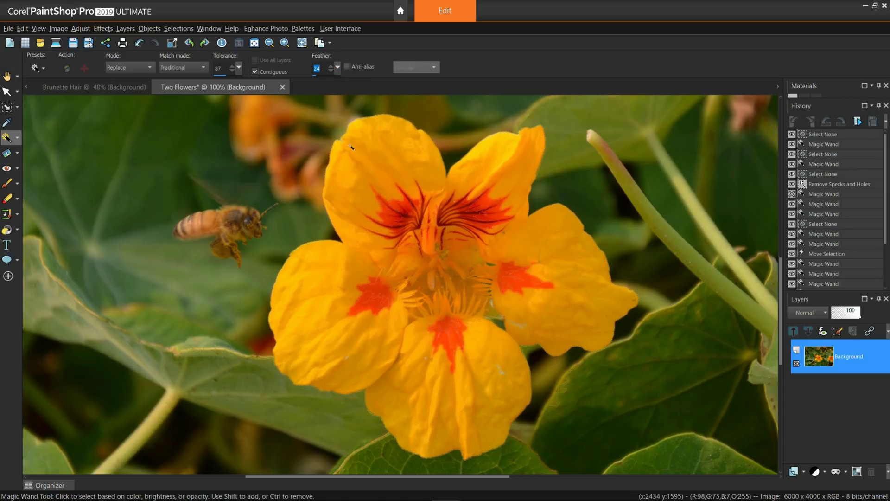
pyautogui.click(331, 270)
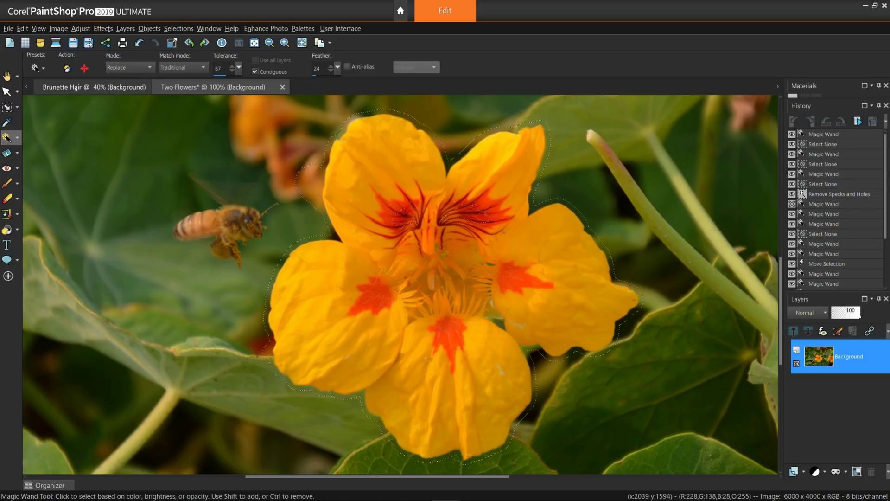
# Lift the selected flower onto its own layer with the Pick tool and drag the copy left
pyautogui.click(6, 90)
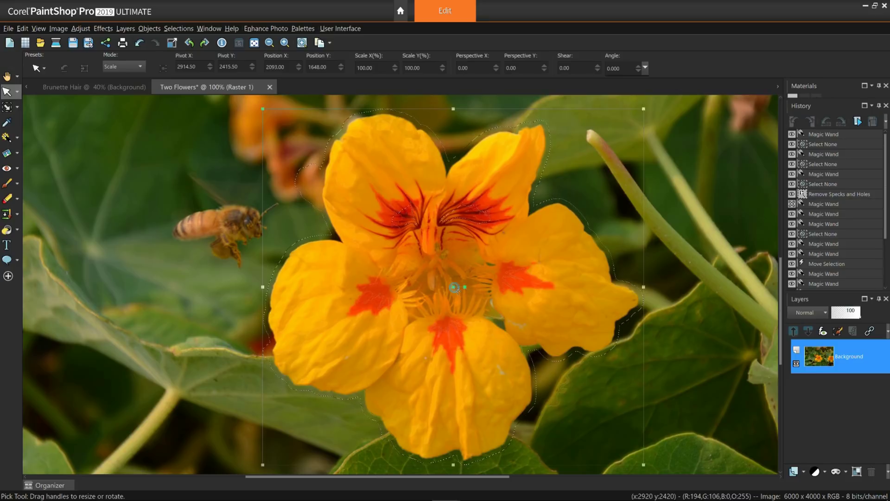
pyautogui.click(463, 286)
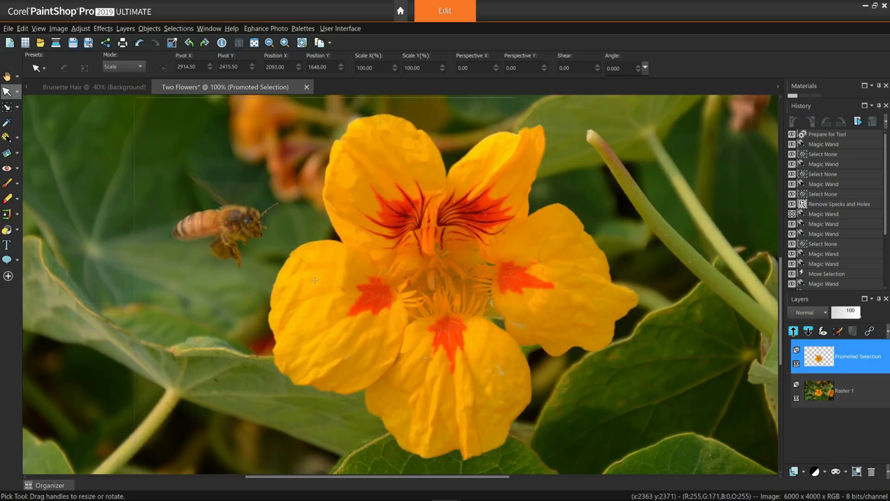
pyautogui.moveTo(459, 292); pyautogui.dragTo(239, 318)
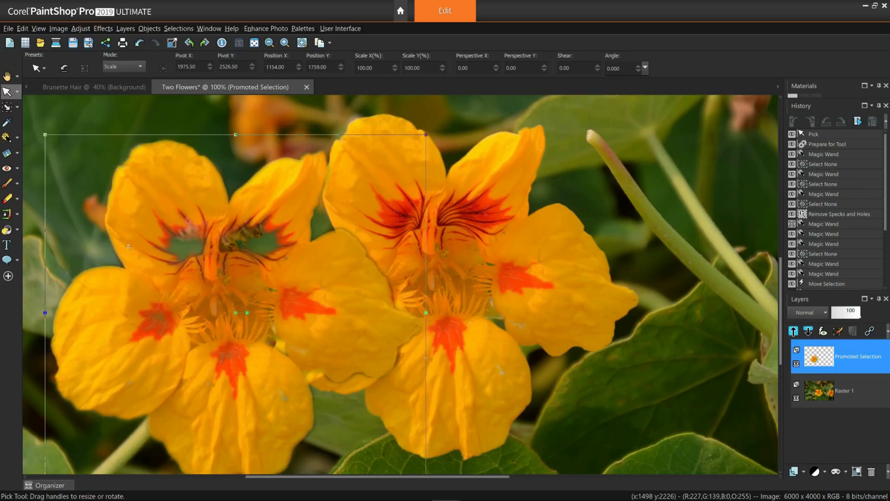
pyautogui.click(6, 137)
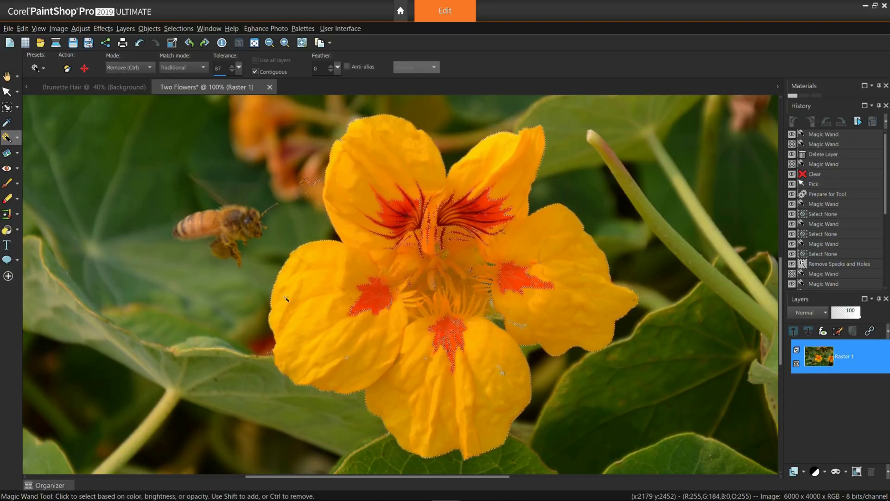
# Undo, turn off Contiguous, select the similar yellow areas, and enable Outside anti-aliasing
pyautogui.hotkey('ctrl', 'z')
pyautogui.click(255, 71)
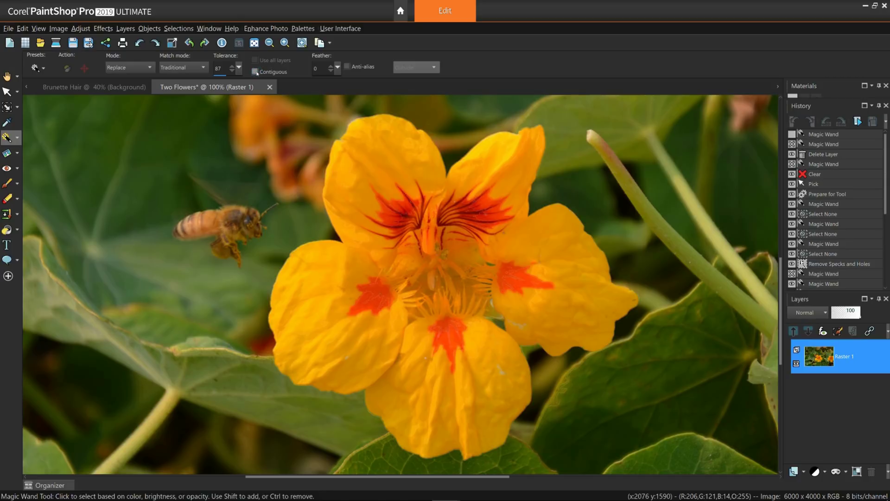
pyautogui.click(307, 277)
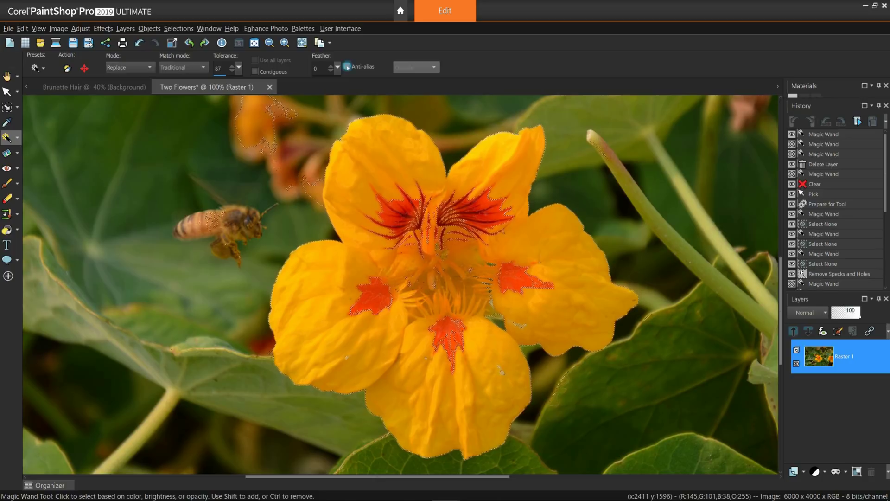
pyautogui.click(347, 67)
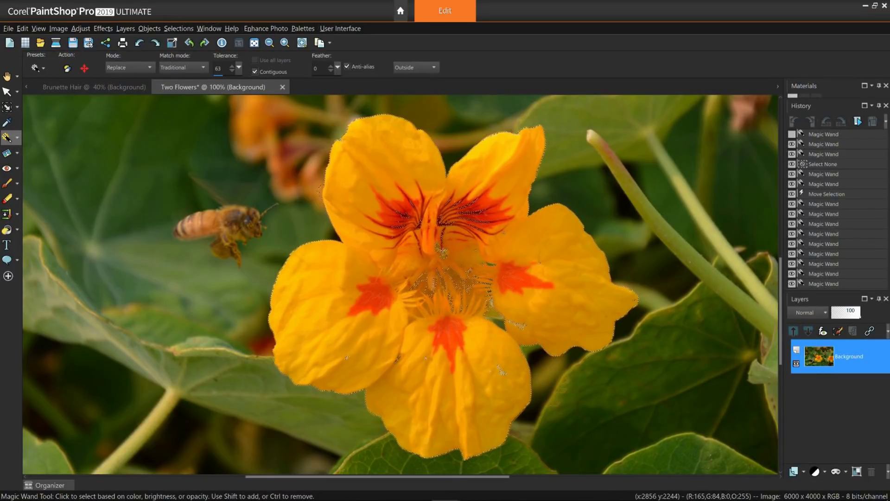
# Run Remove Specks and Holes on the flower selection with a 100 x 100 pixel square area
pyautogui.click(181, 31)
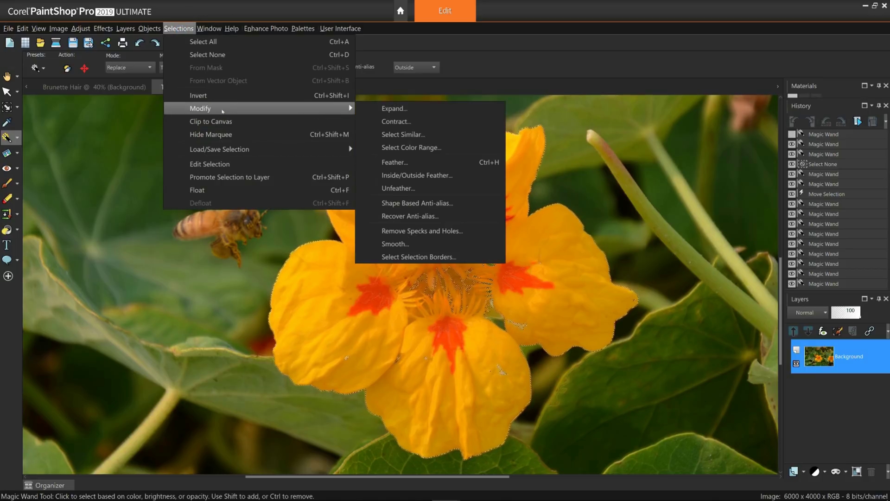
pyautogui.moveTo(201, 109)
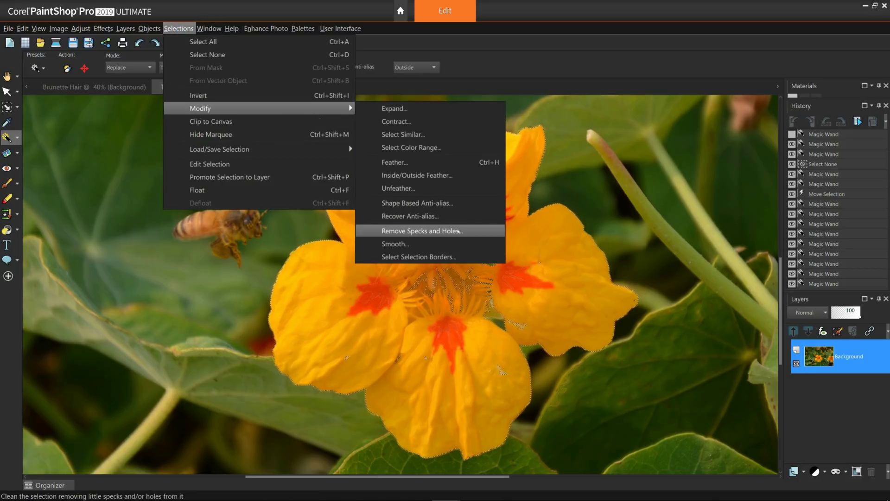
pyautogui.click(461, 231)
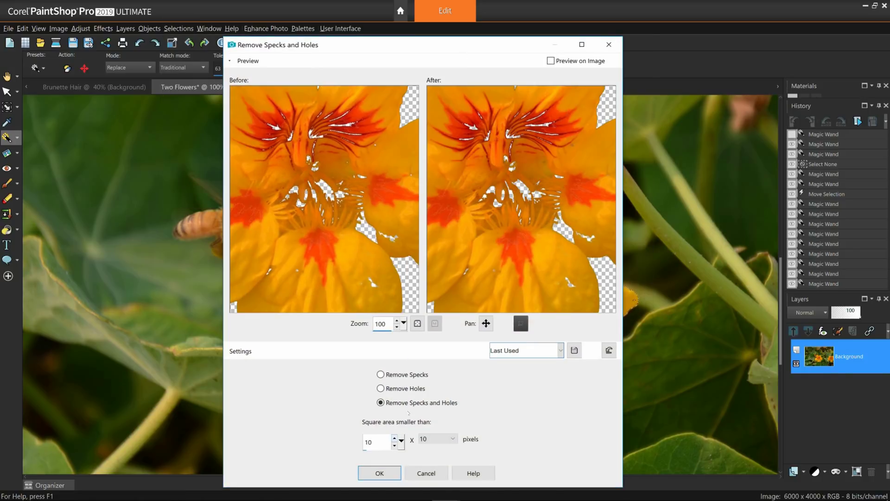
pyautogui.click(395, 437)
pyautogui.press('BackSpace')
pyautogui.press('BackSpace')
pyautogui.write('100')
pyautogui.click(453, 439)
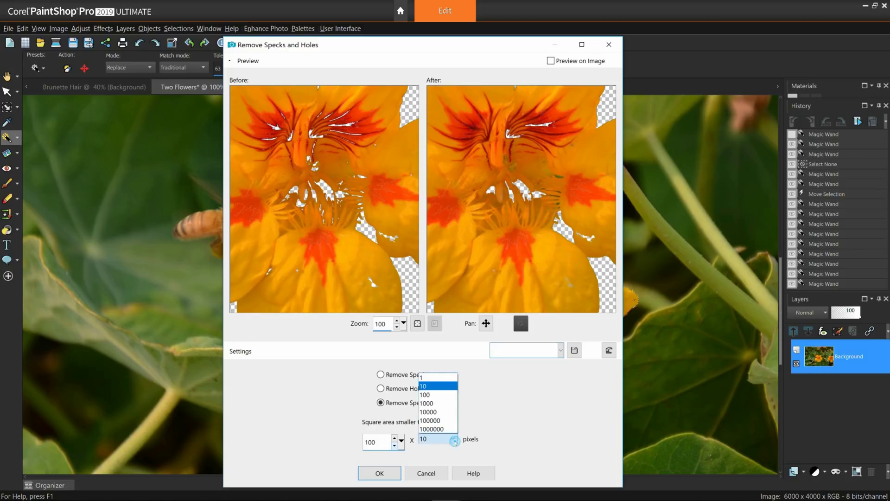
pyautogui.click(450, 394)
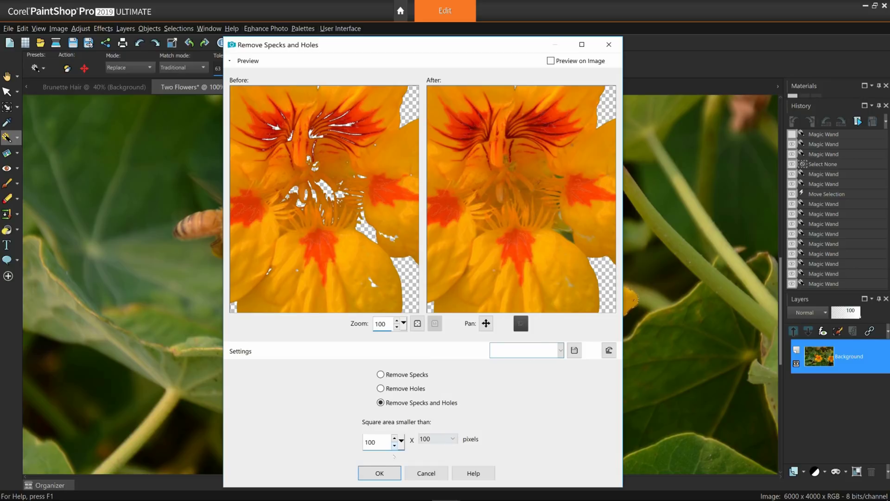
pyautogui.click(386, 473)
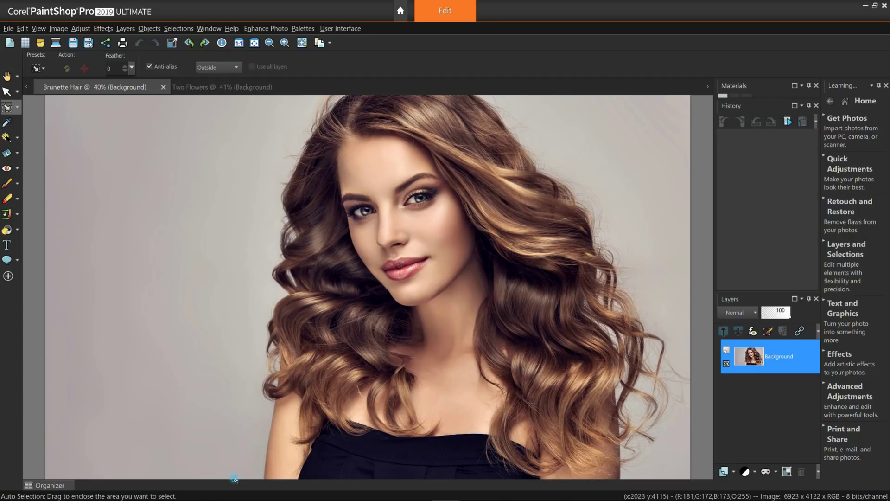
# Auto-select the woman, then subtract the grey background with a Magic Wand Ctrl-click at tolerance 24
pyautogui.moveTo(613, 103); pyautogui.dragTo(693, 97)
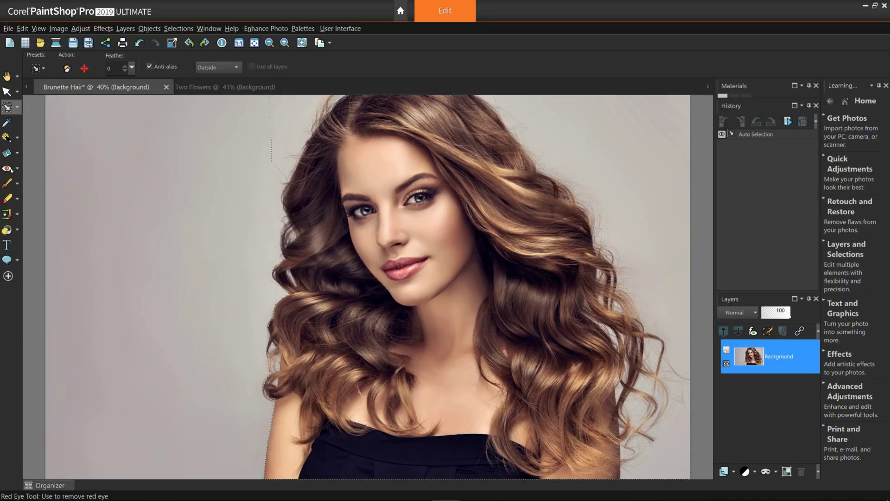
pyautogui.click(7, 137)
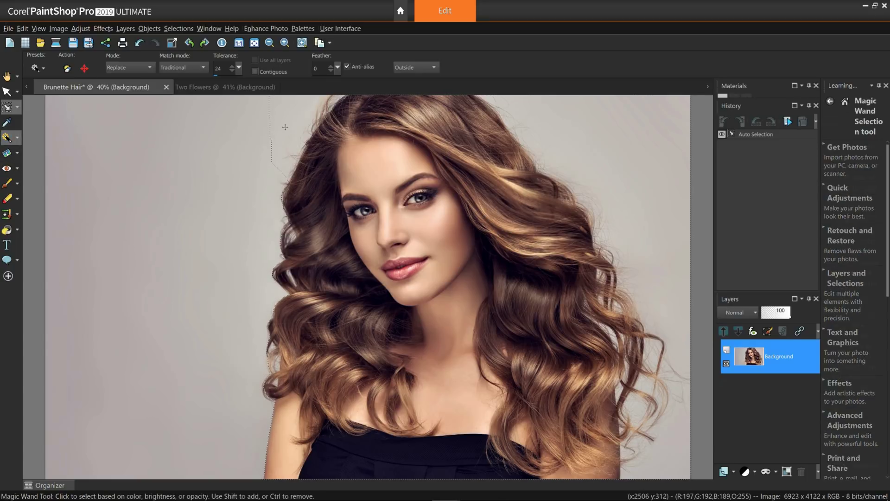
pyautogui.press('ctrl')
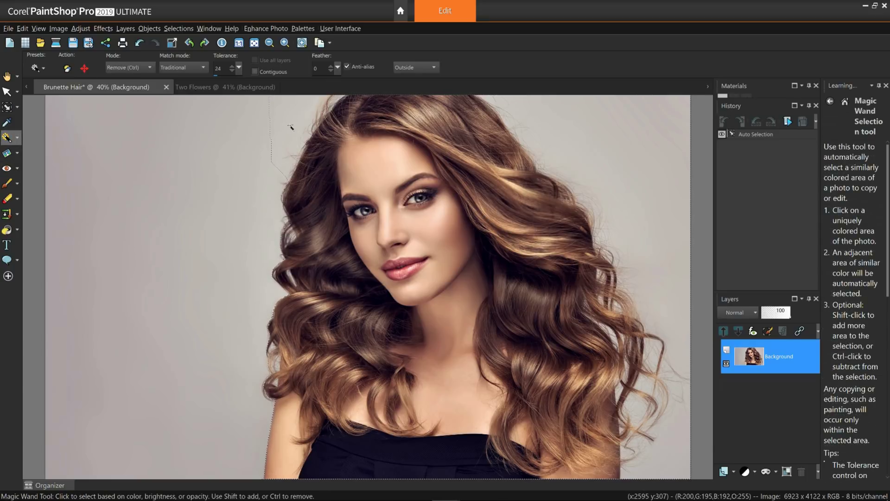
pyautogui.keyDown('ctrl'); pyautogui.click(291, 127); pyautogui.keyUp('ctrl')
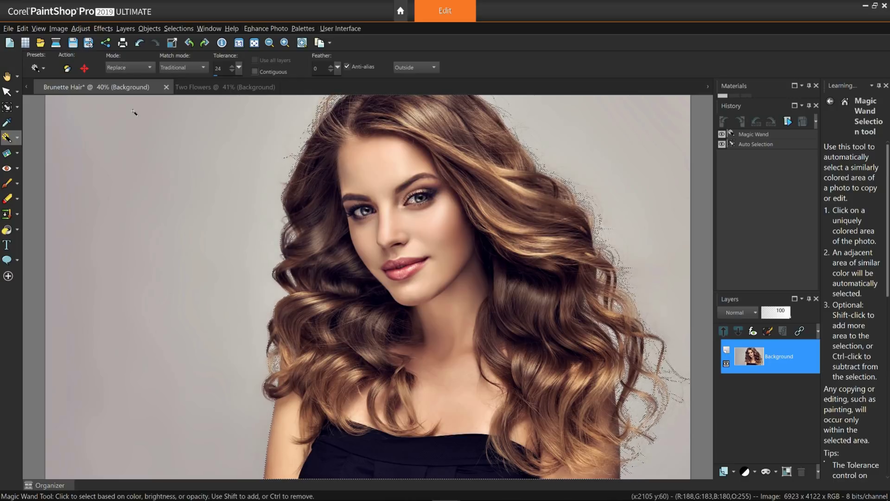
# Copy the selected woman and hair, then paste them as a new image
pyautogui.click(7, 76)
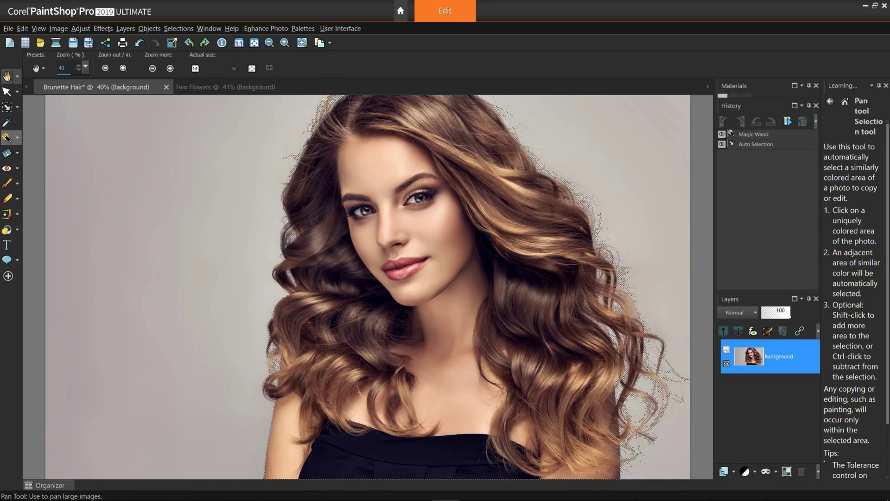
pyautogui.rightClick(444, 243)
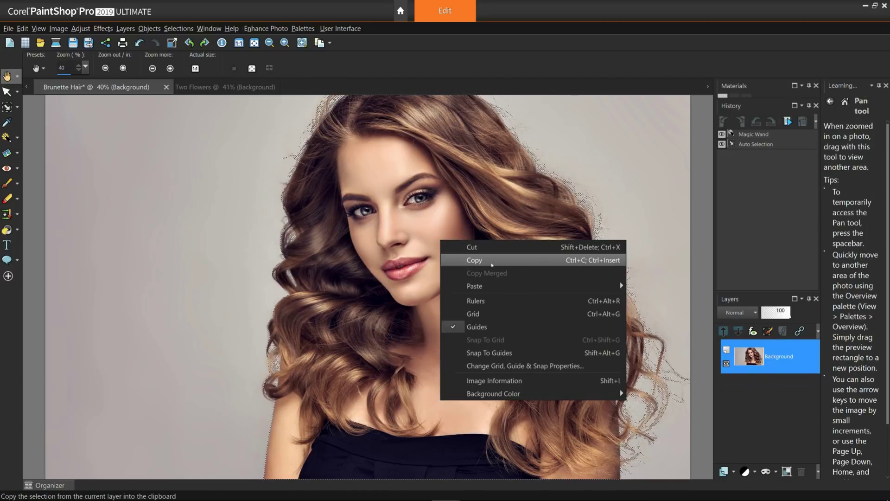
pyautogui.click(492, 262)
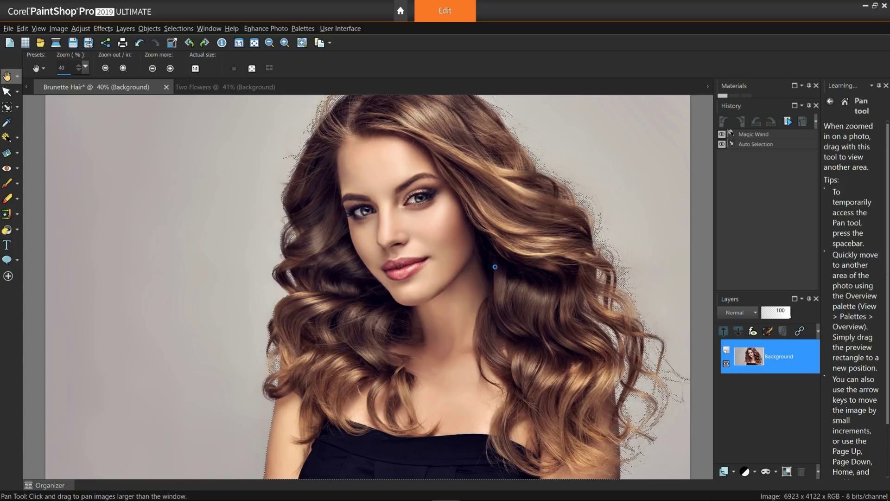
pyautogui.rightClick(429, 244)
pyautogui.moveTo(487, 290)
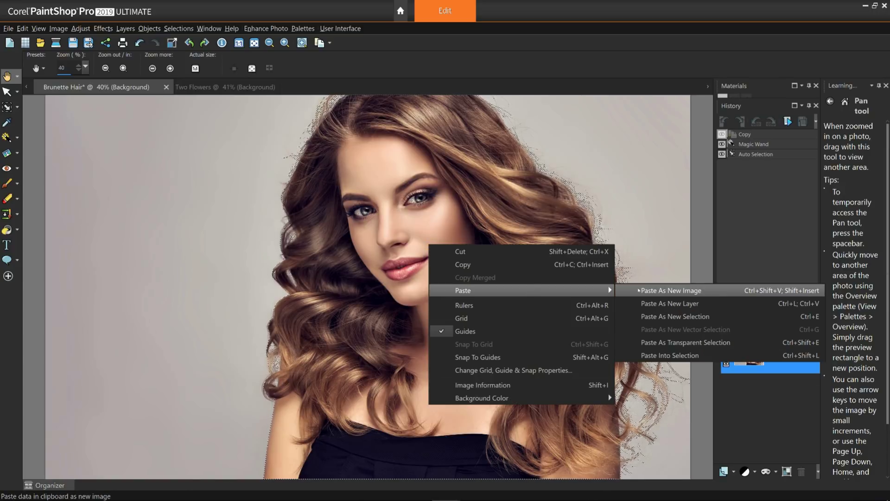
pyautogui.click(665, 291)
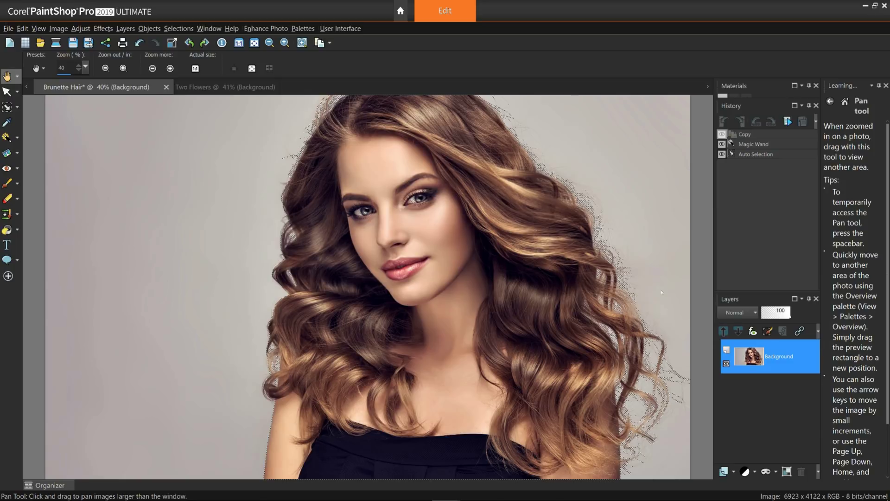